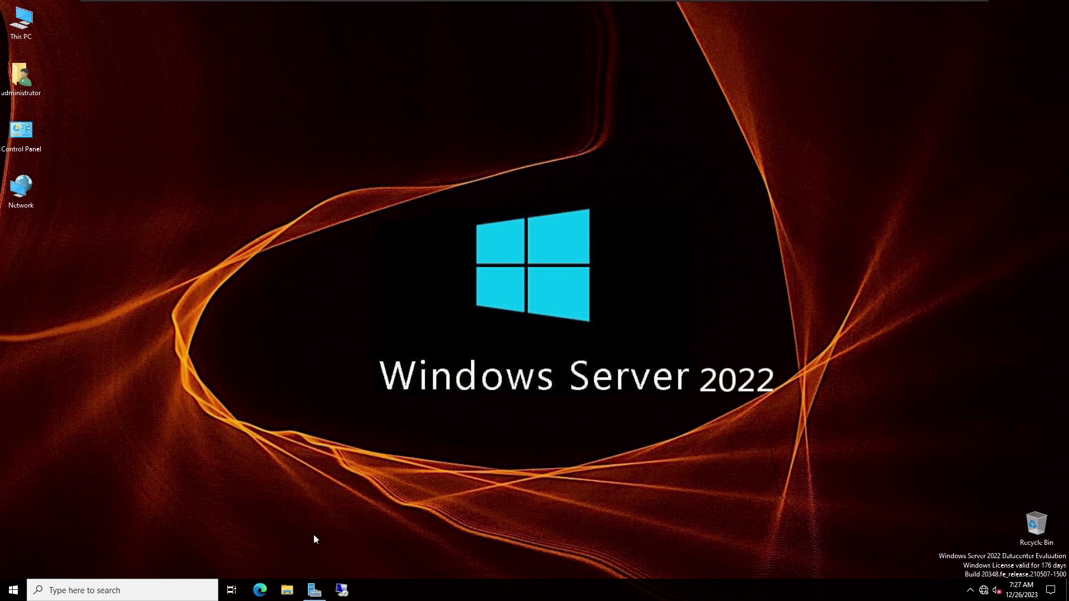
Bring Server Manager's Dashboard up full screen and open its Tools menu
left_click(315, 589)
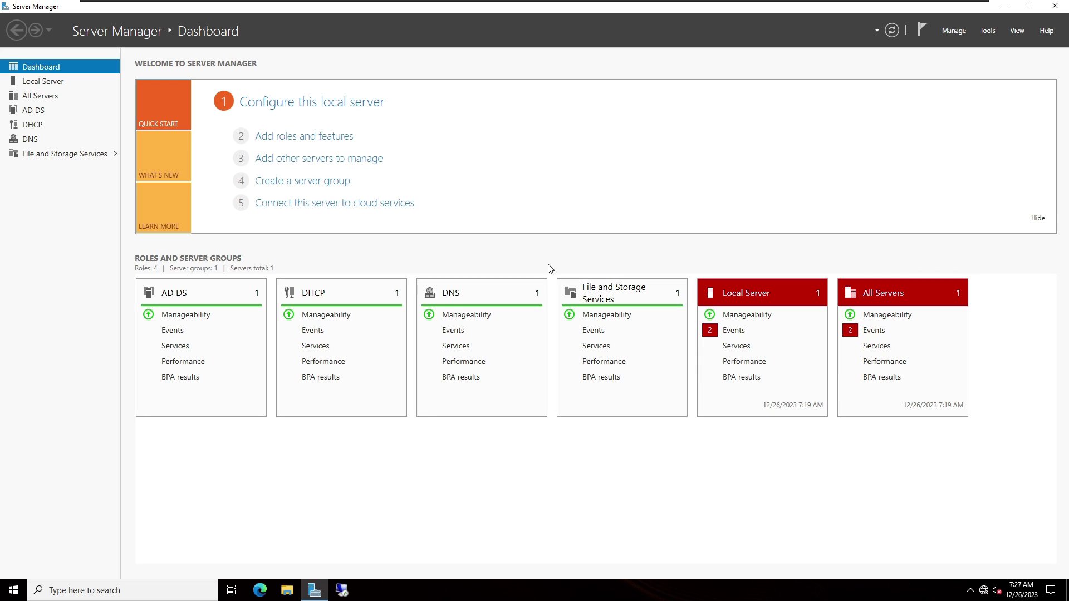
left_click(988, 31)
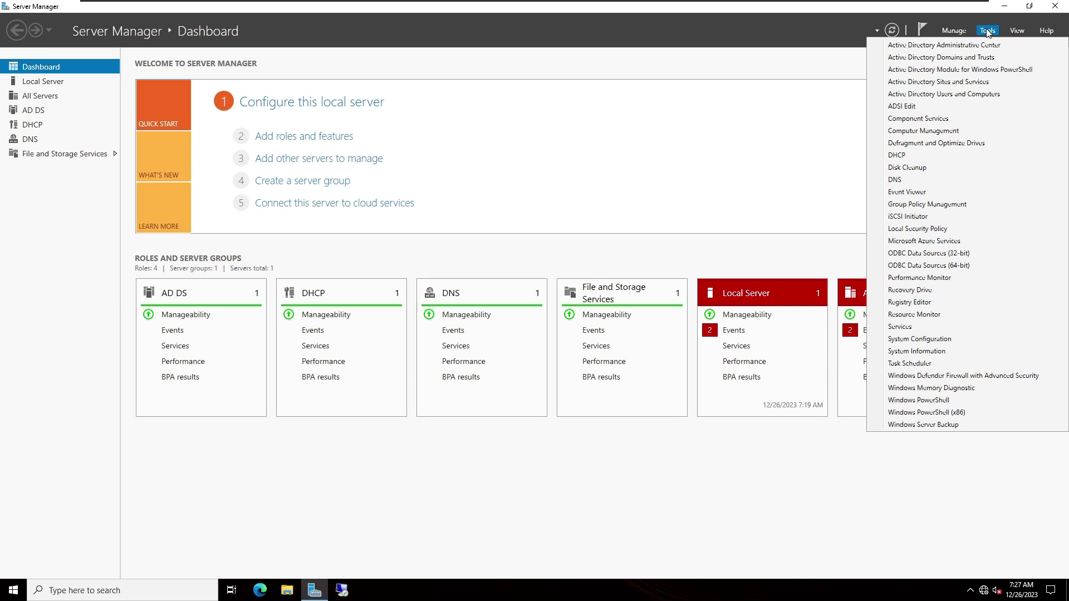
Launch Active Directory Users and Computers from the Tools menu
left_click(919, 96)
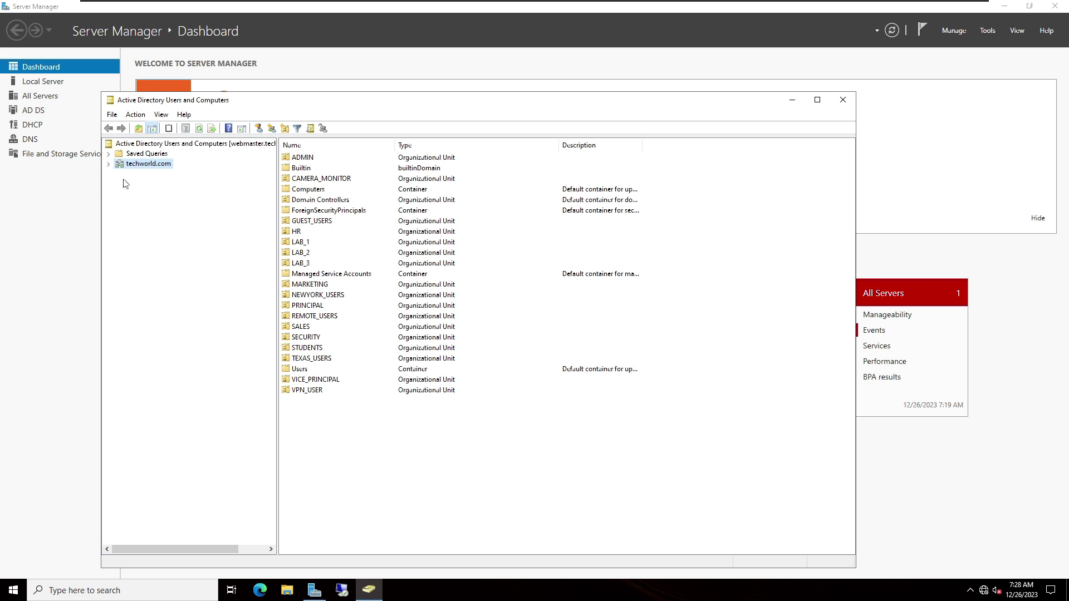
Open the CLIENT2 computer account's properties under techworld.com > Computers
left_click(108, 163)
left_click(147, 205)
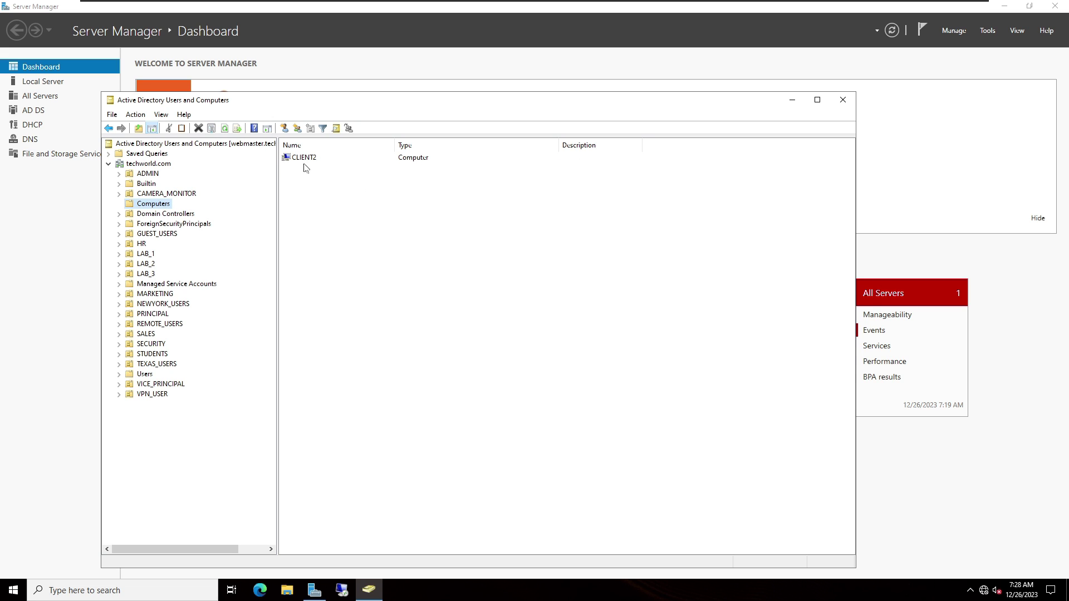
right_click(308, 161)
left_click(328, 274)
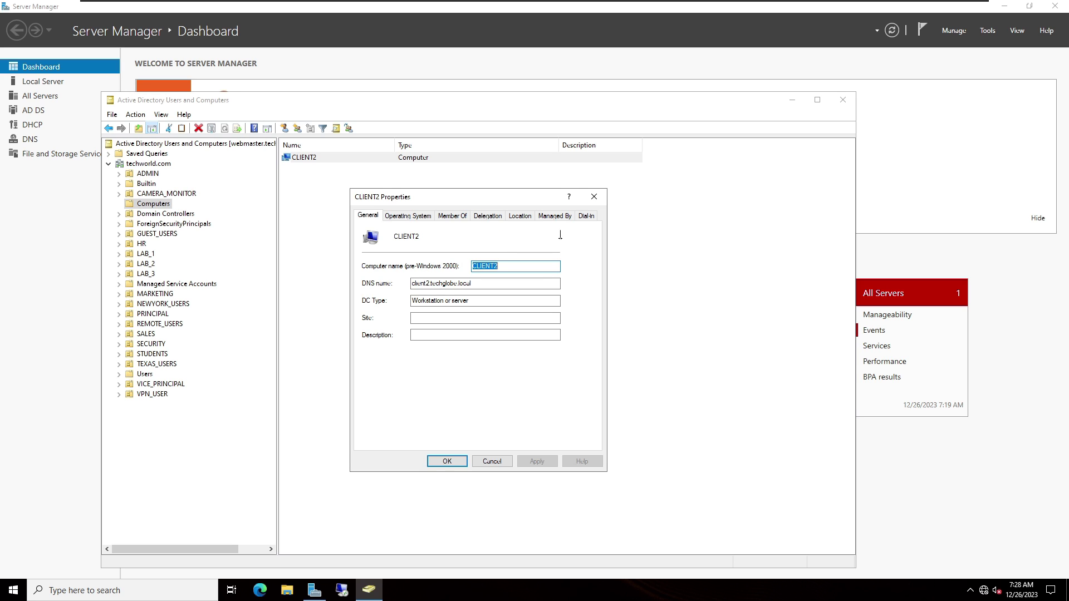
Browse CLIENT2's property tabs, confirming Windows 10 Pro, then switch to the Windows 10 VM
left_click(586, 216)
left_click(555, 216)
left_click(520, 216)
left_click(452, 216)
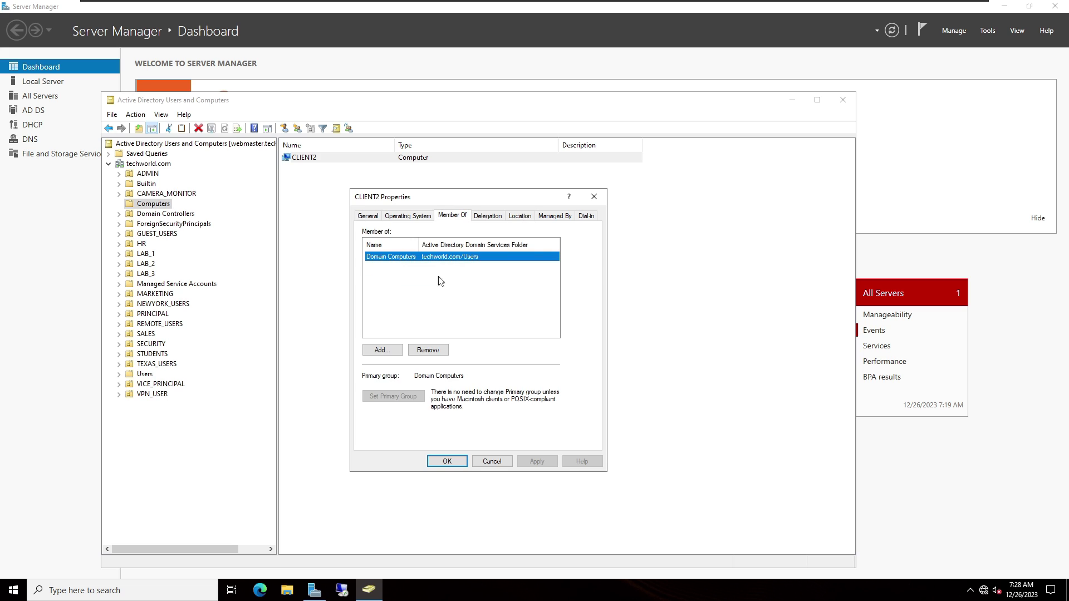
left_click(397, 217)
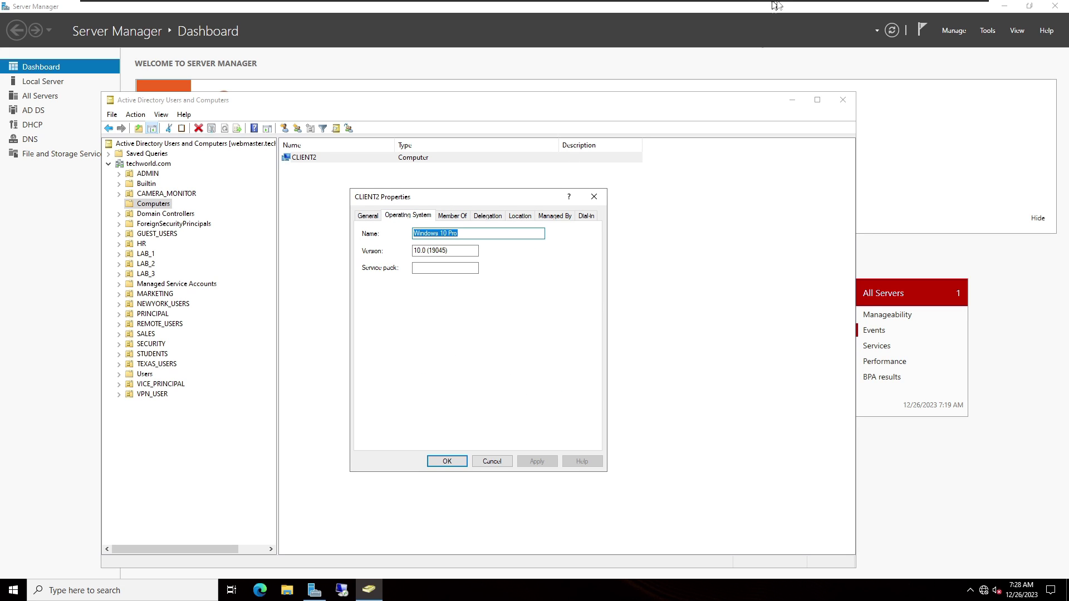
mouse_move(778, 4)
left_click(684, 6)
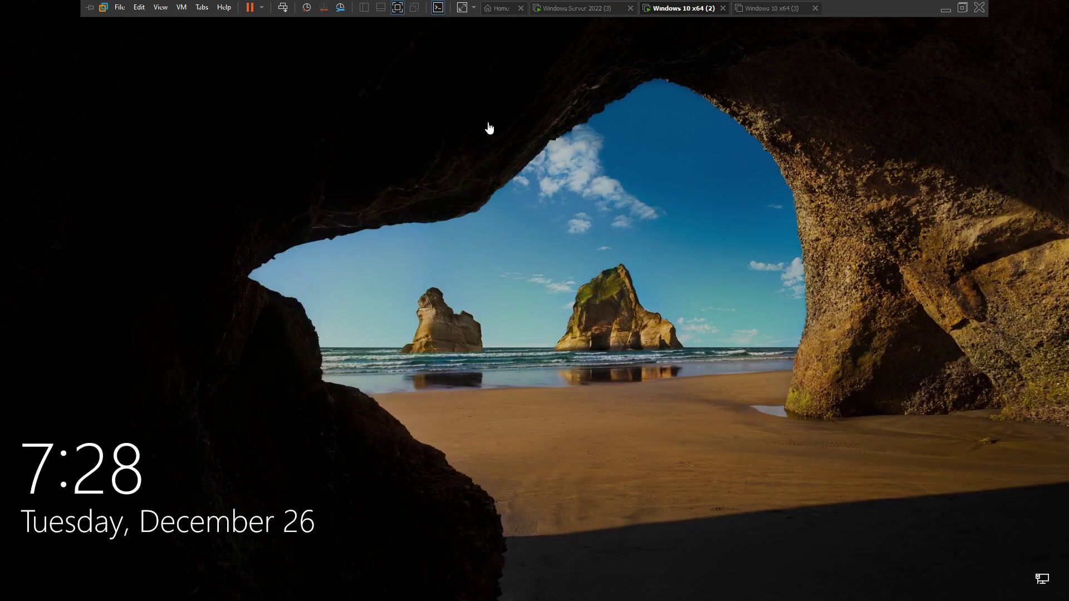
Try signing in as techworld.com\administrator with its password; it fails with a trust-relationship error
left_click(377, 470)
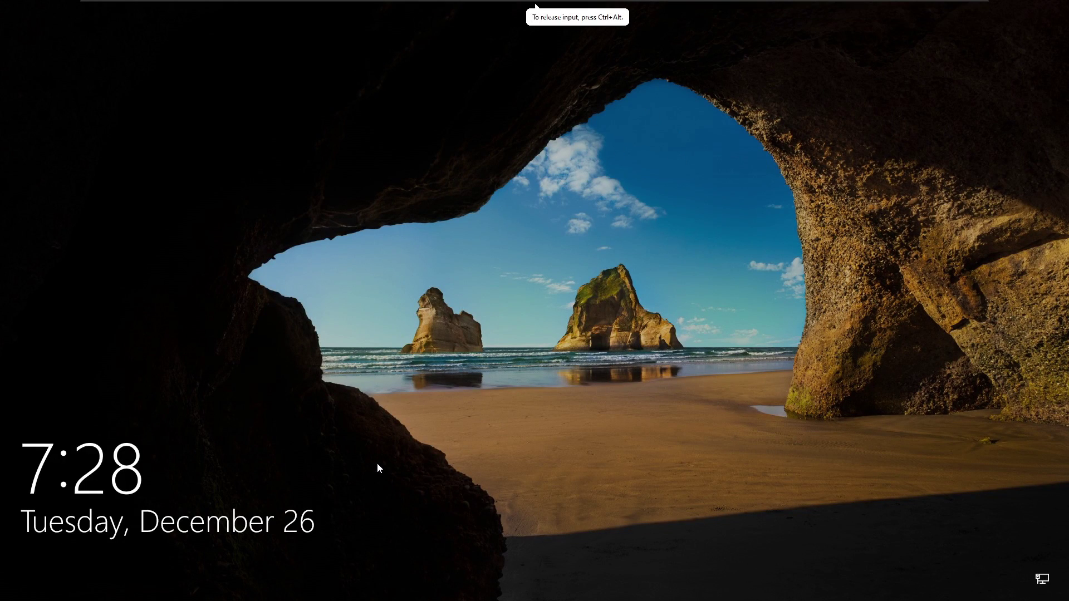
left_click(364, 490)
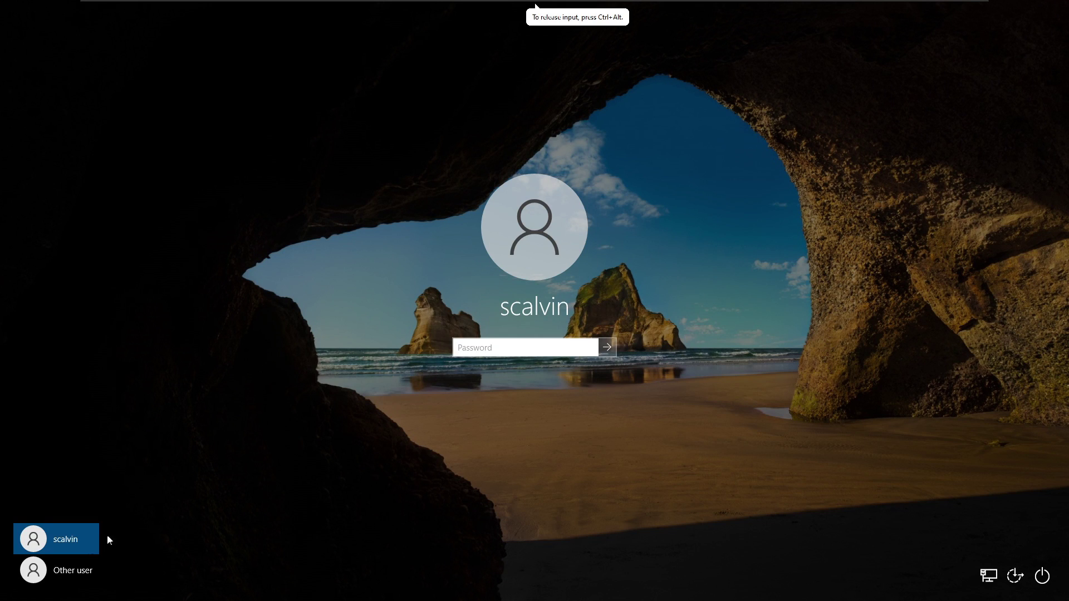
left_click(68, 580)
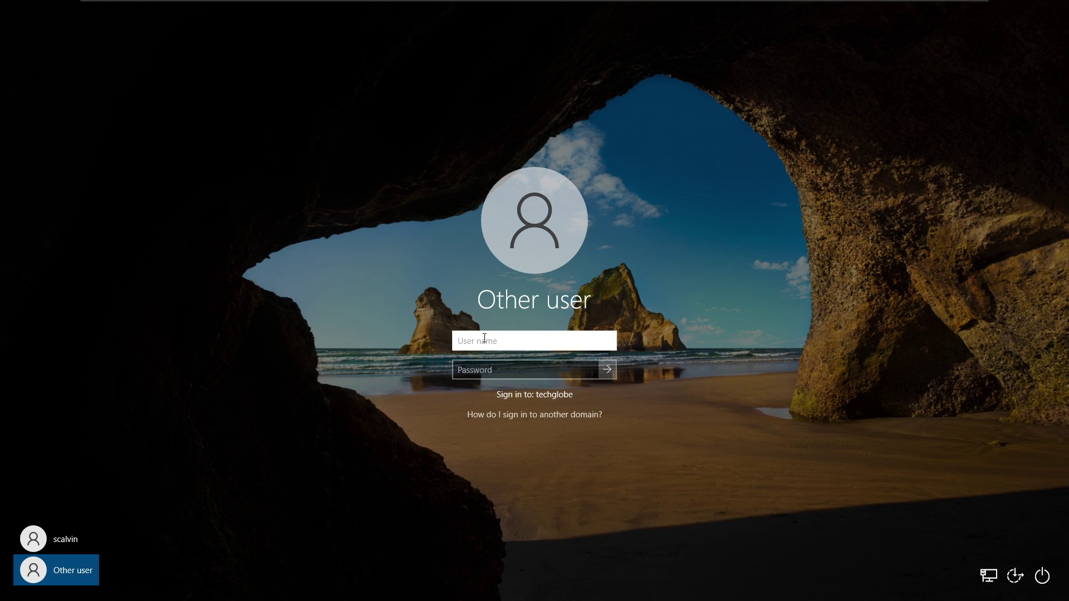
type("techworld.com\\adminis")
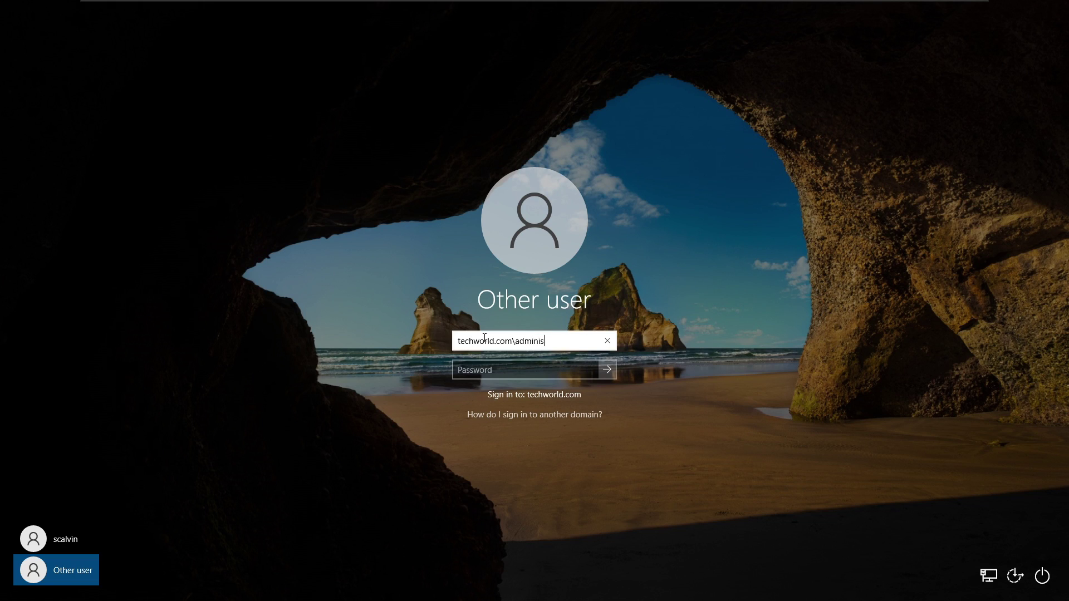
type("trator")
key("Tab")
type("•••••••••")
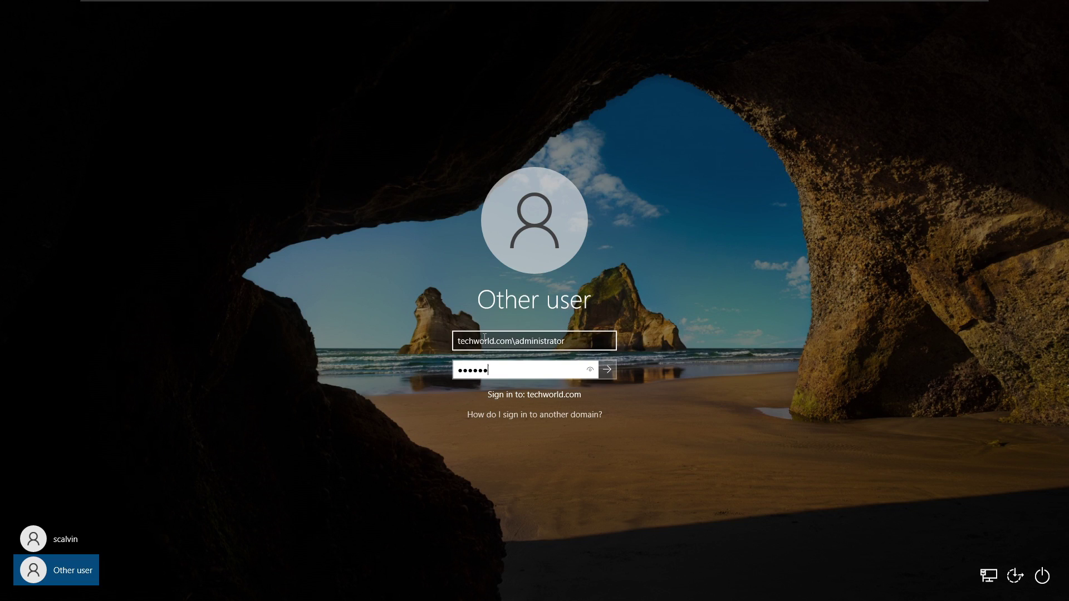
type("••")
key("Return")
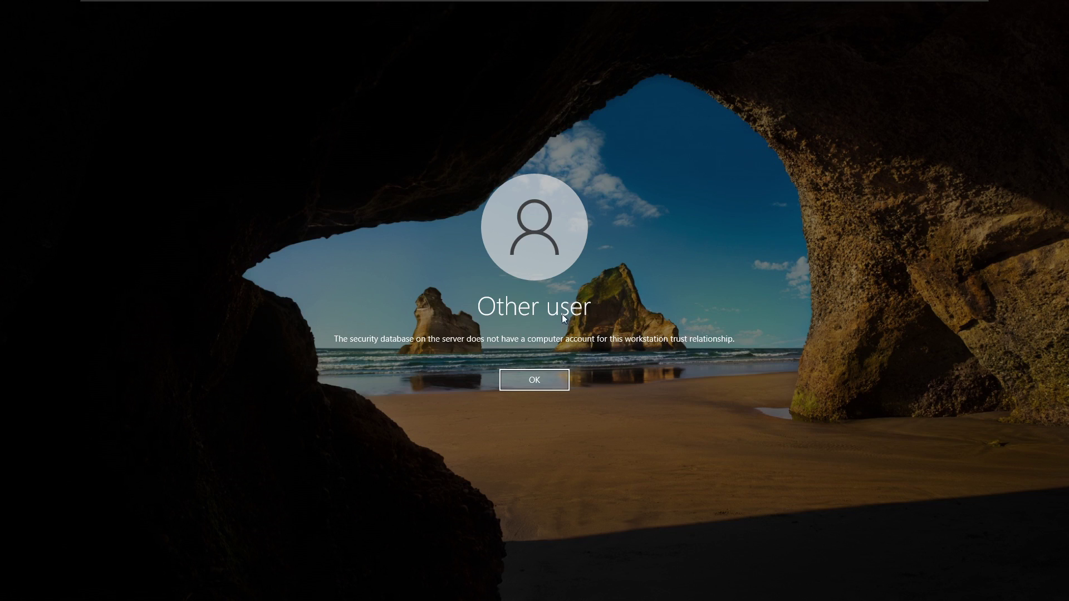
Dismiss the trust-relationship error, view the other-domain sign-in help, and clear the user name
left_click(532, 385)
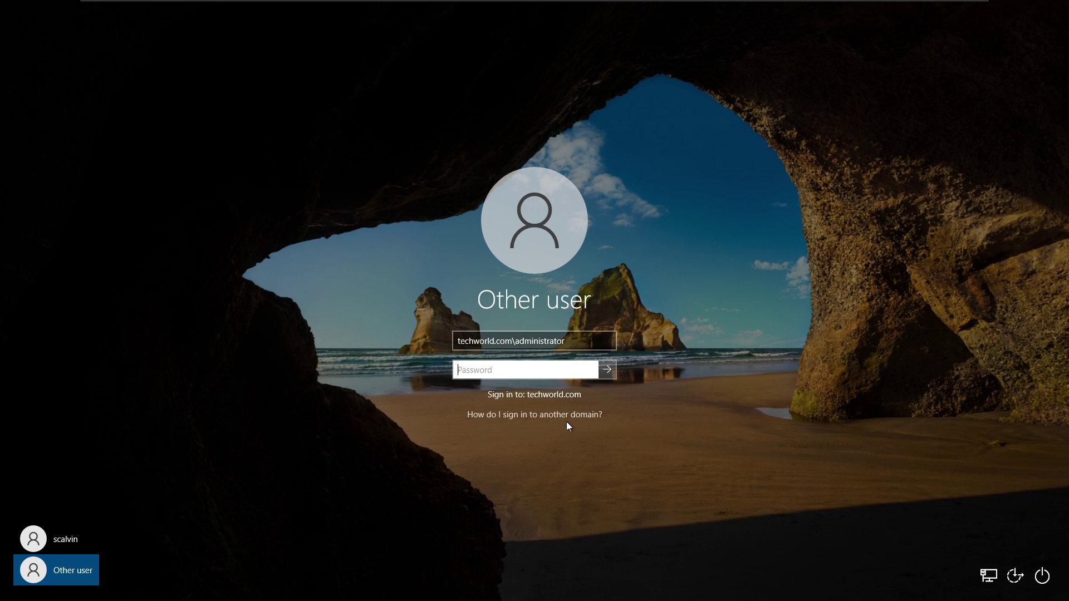
left_click(492, 416)
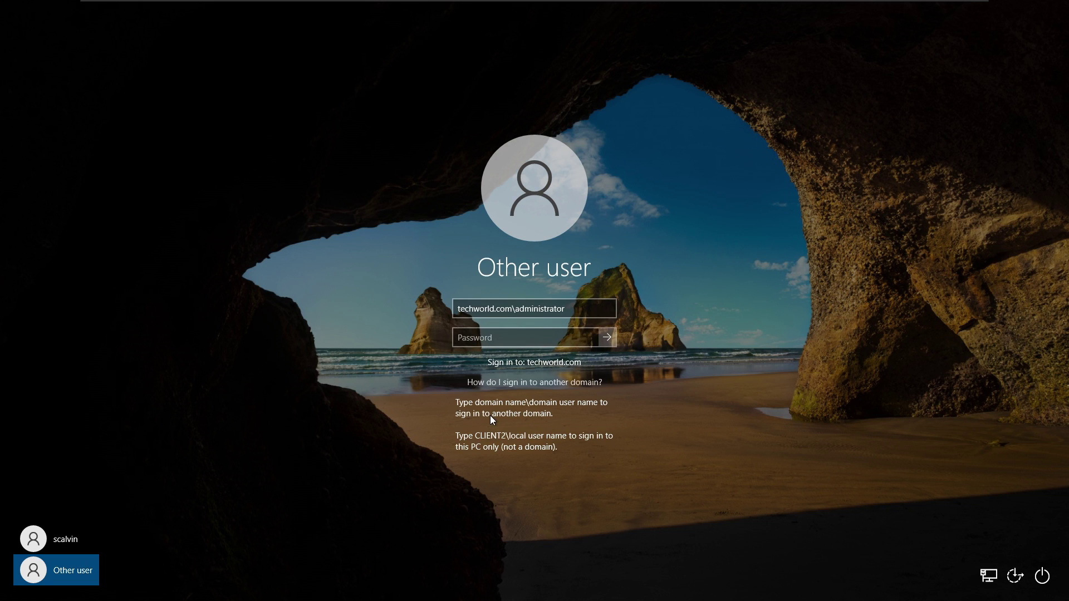
left_click(562, 311)
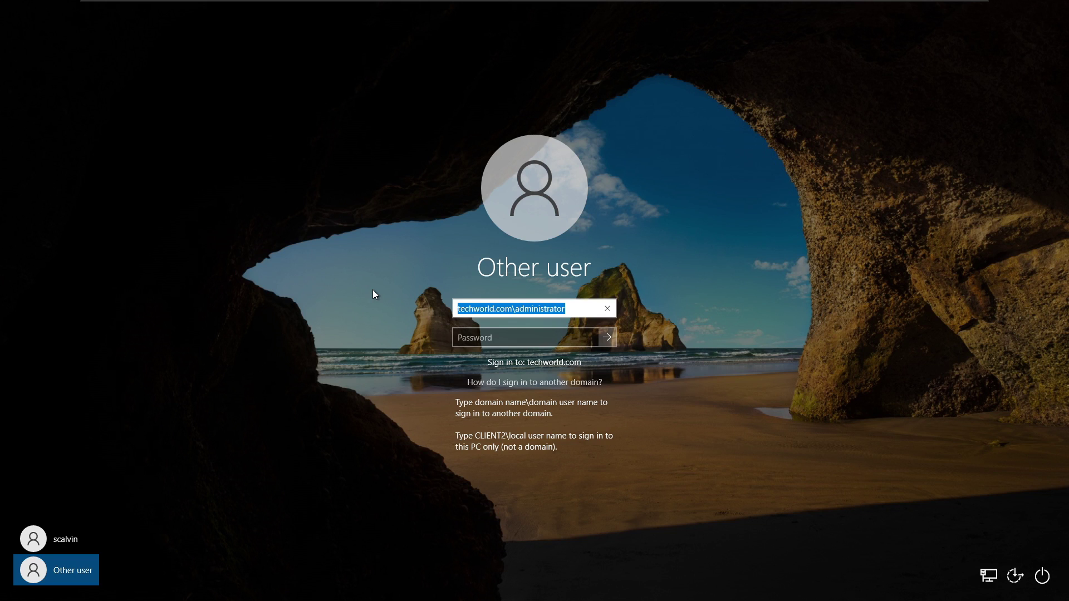
key("BackSpace")
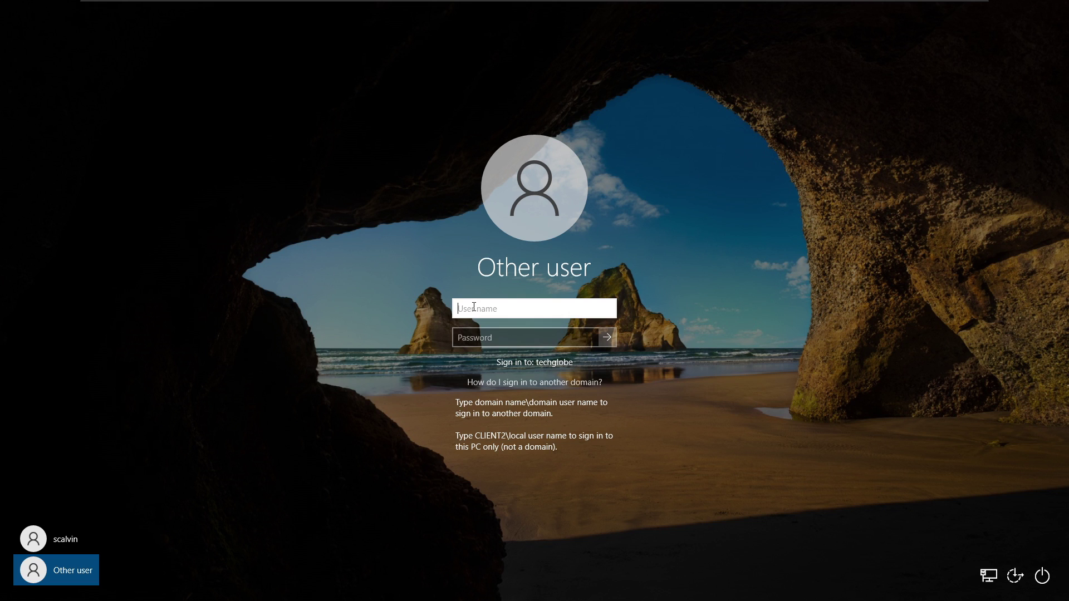
Sign in locally as client2\client2 with the account password
type("client2\\\\")
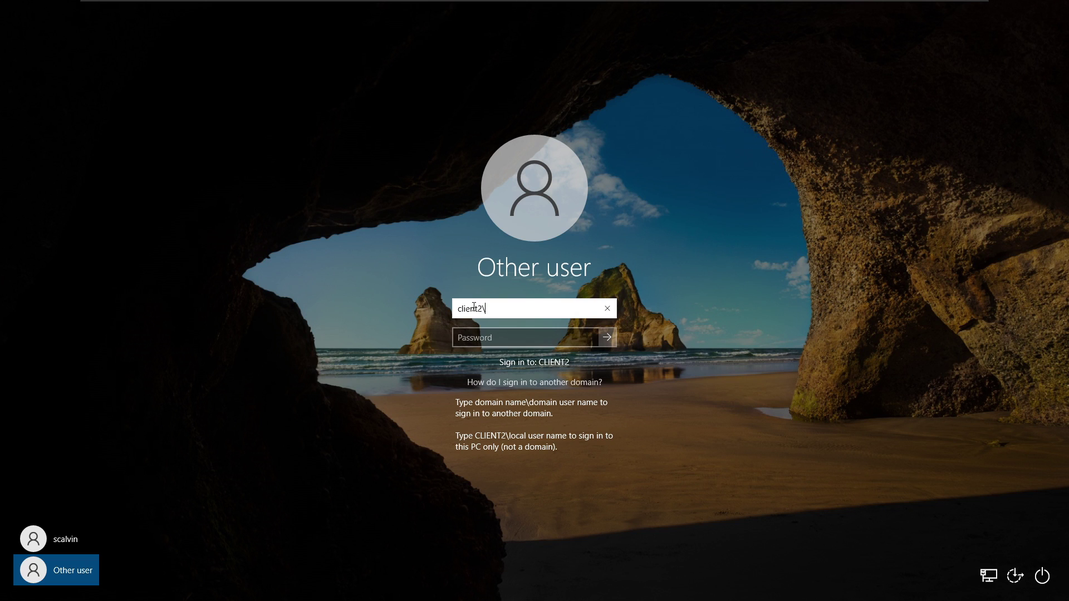
type("client2")
left_click(486, 331)
type("Password1")
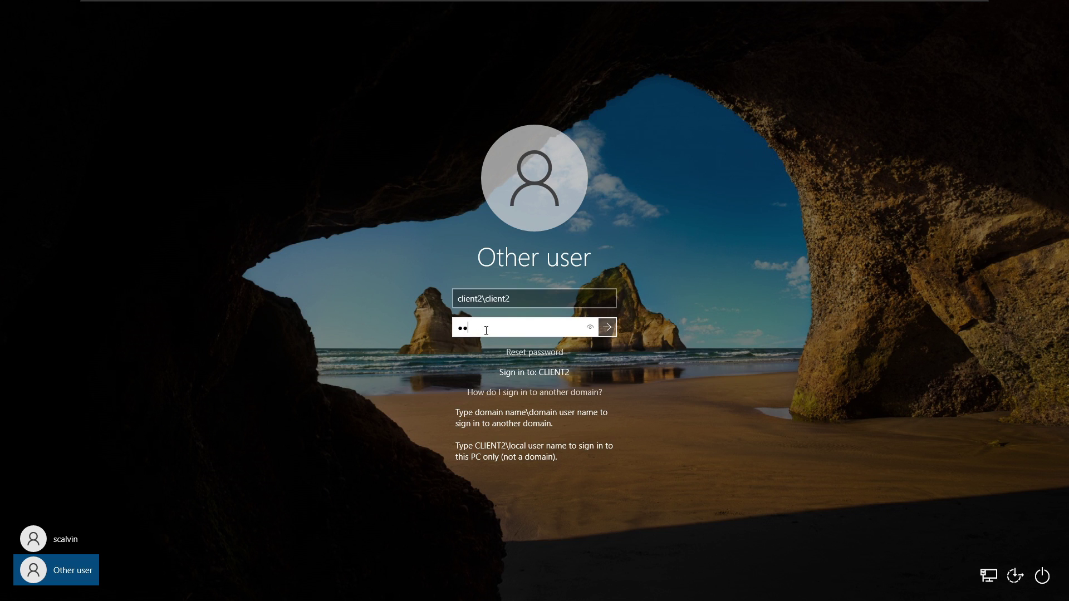
key("Return")
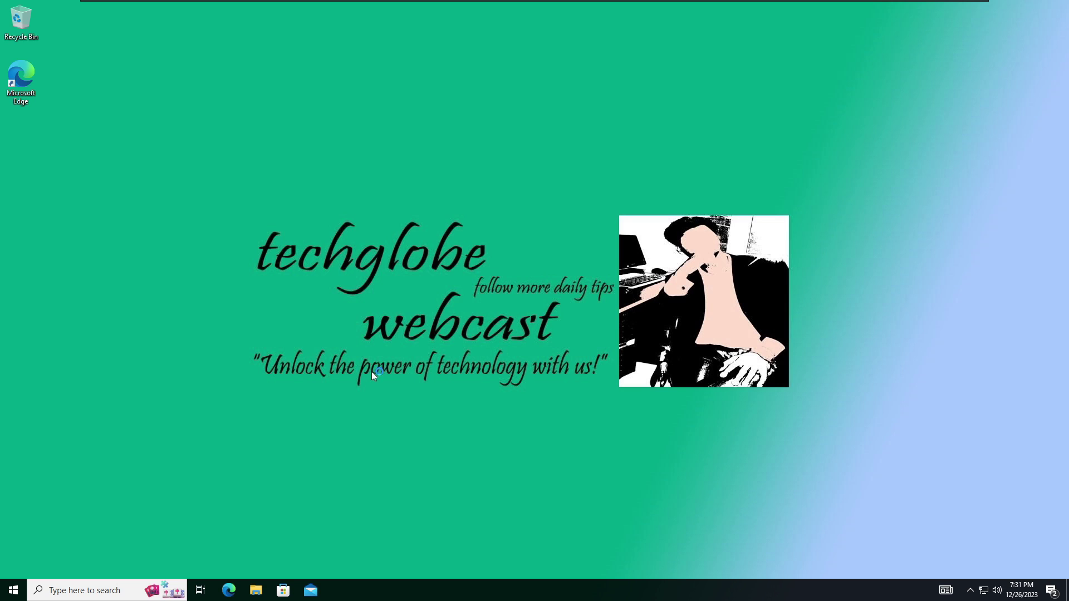
Open the System About page showing device name client2.techglobe.local, then return to the server VM
right_click(9, 592)
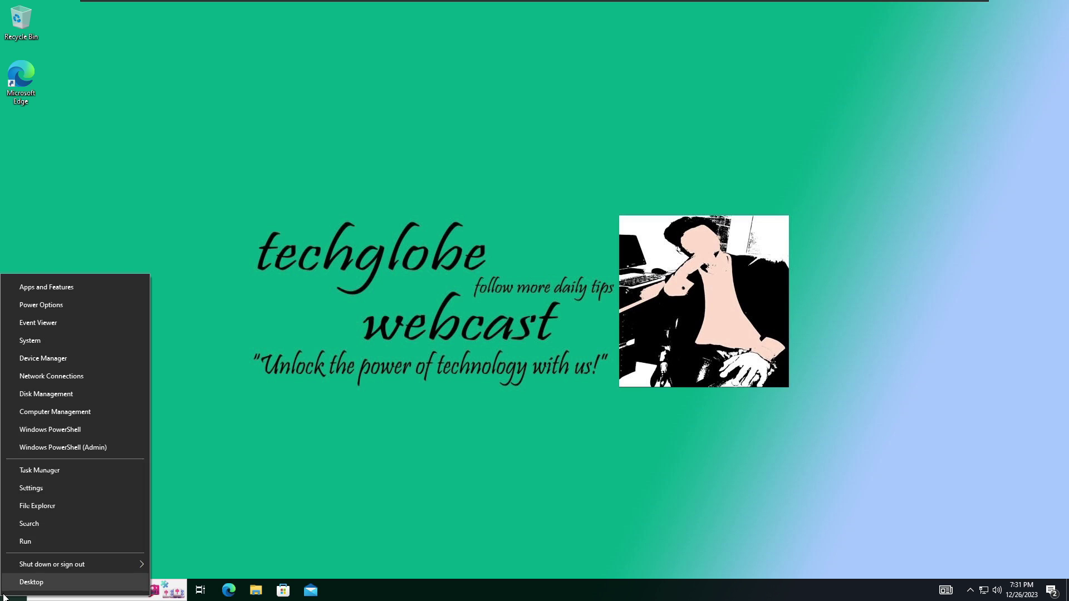
left_click(37, 342)
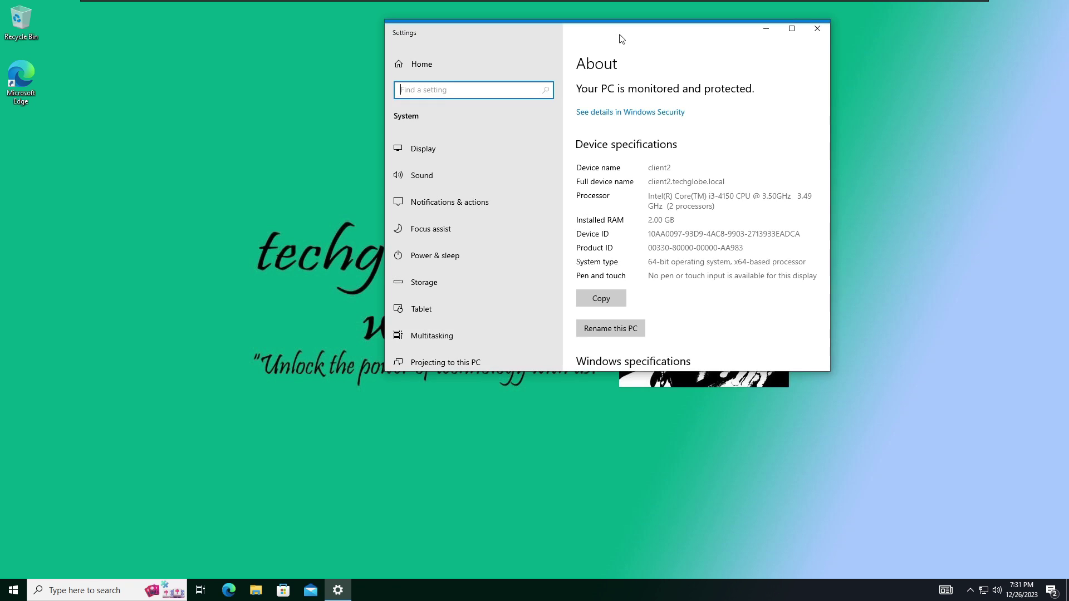
left_click_drag(557, 8, 484, 132)
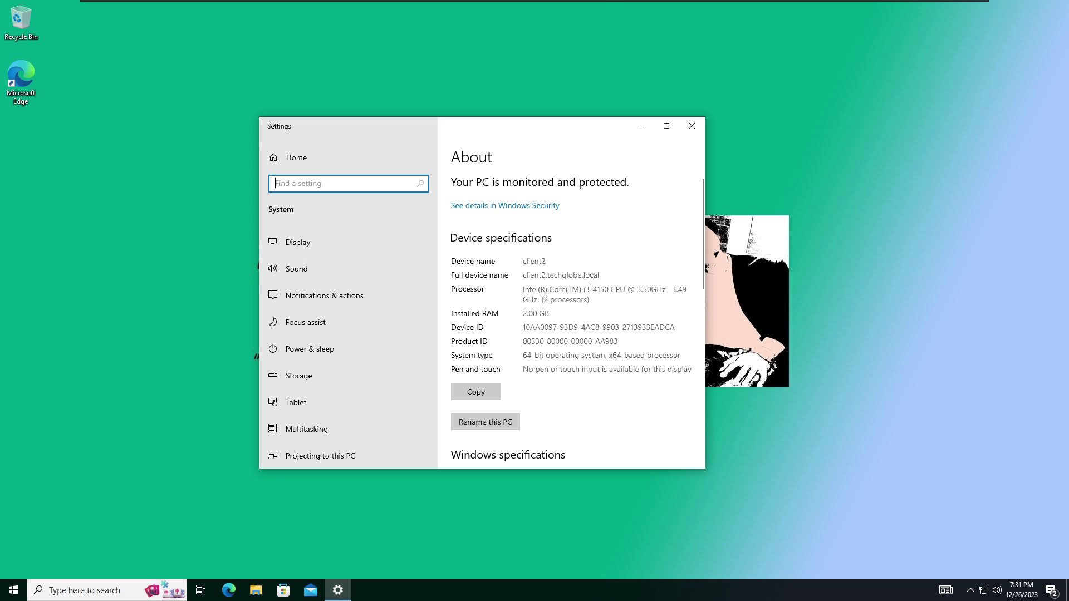
left_click(595, 8)
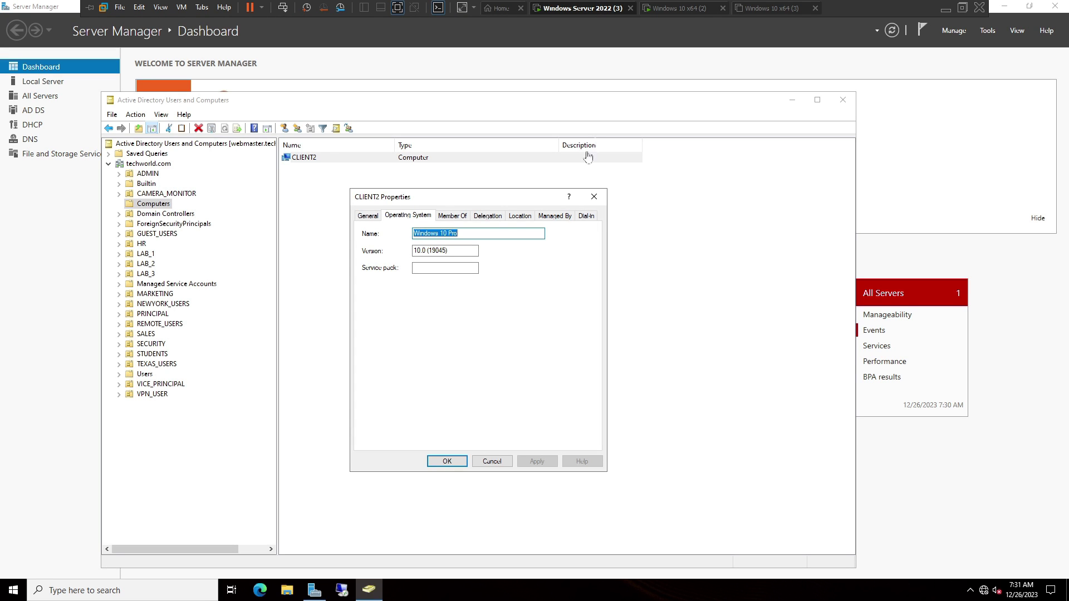
Close the CLIENT2 Properties dialog and switch back to the Windows 10 VM's About page
left_click(595, 197)
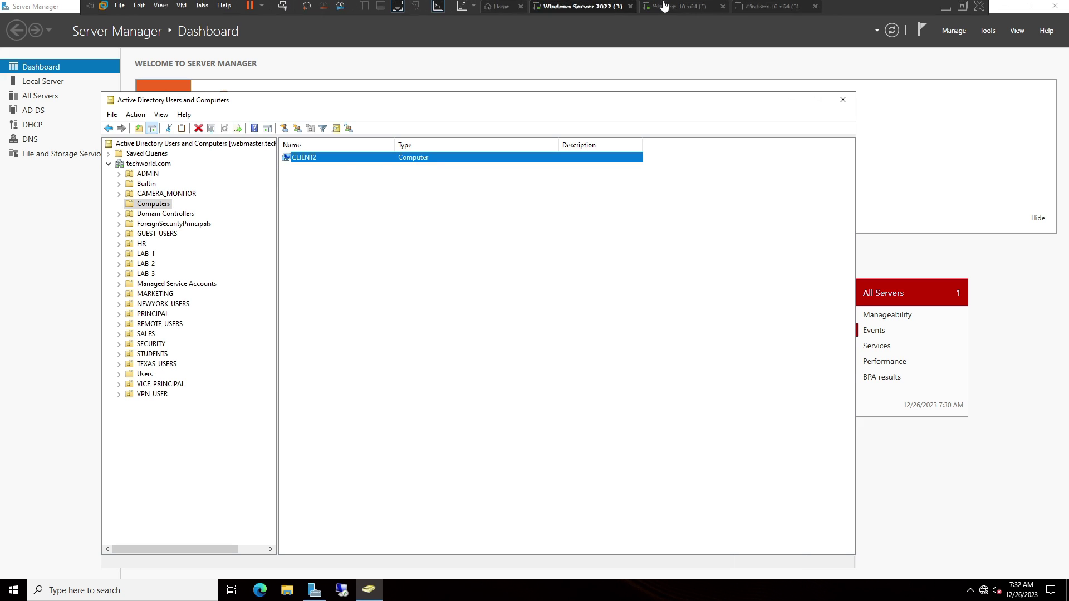
left_click(674, 7)
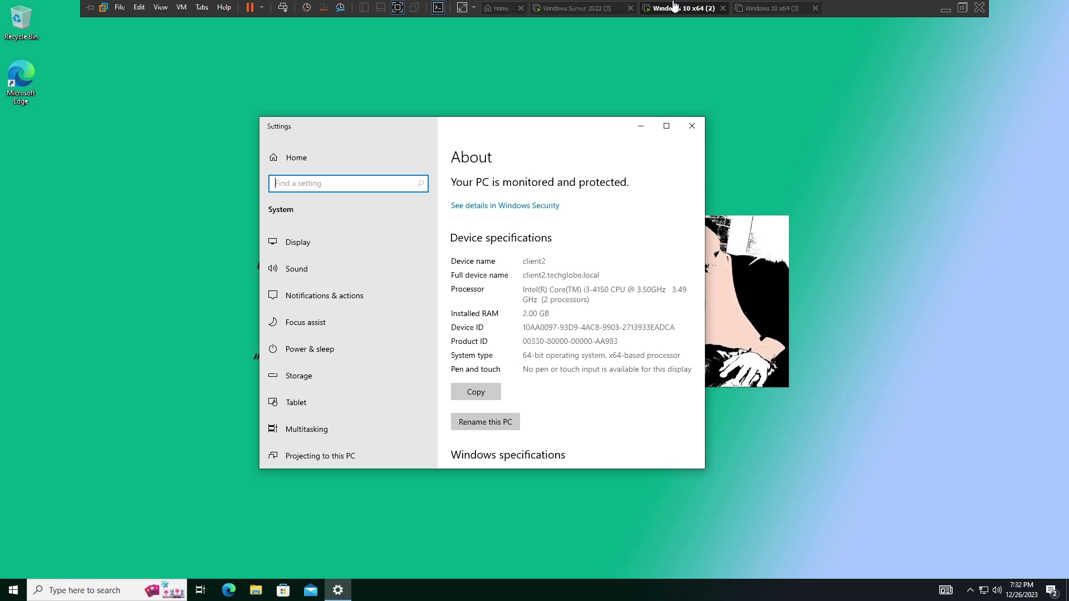
In System Properties, change client2's membership from the techglobe.local domain to workgroup WORKGROUP
left_click(667, 126)
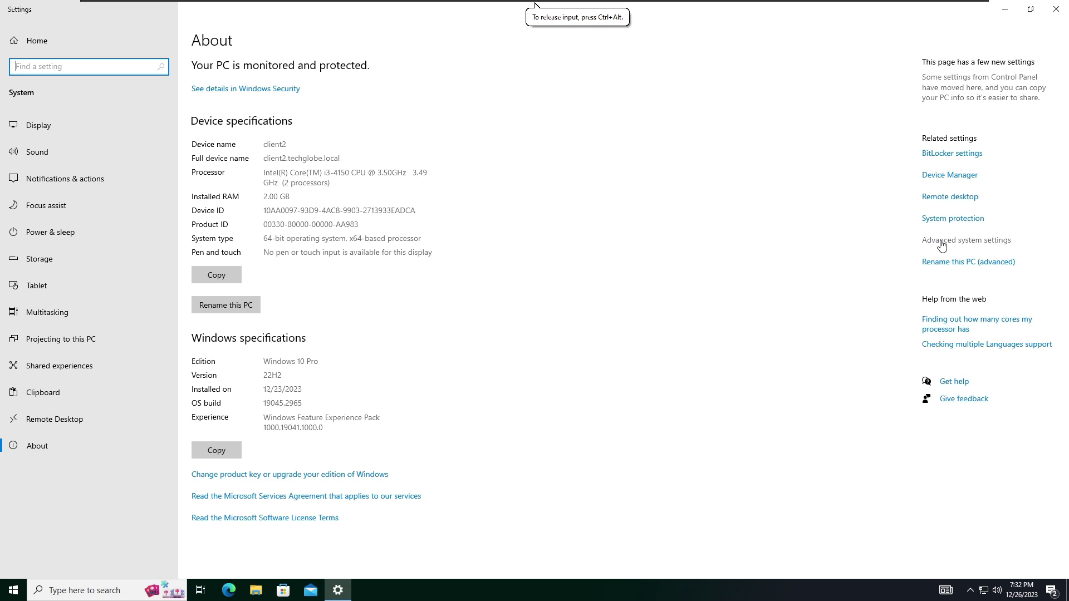
left_click(941, 243)
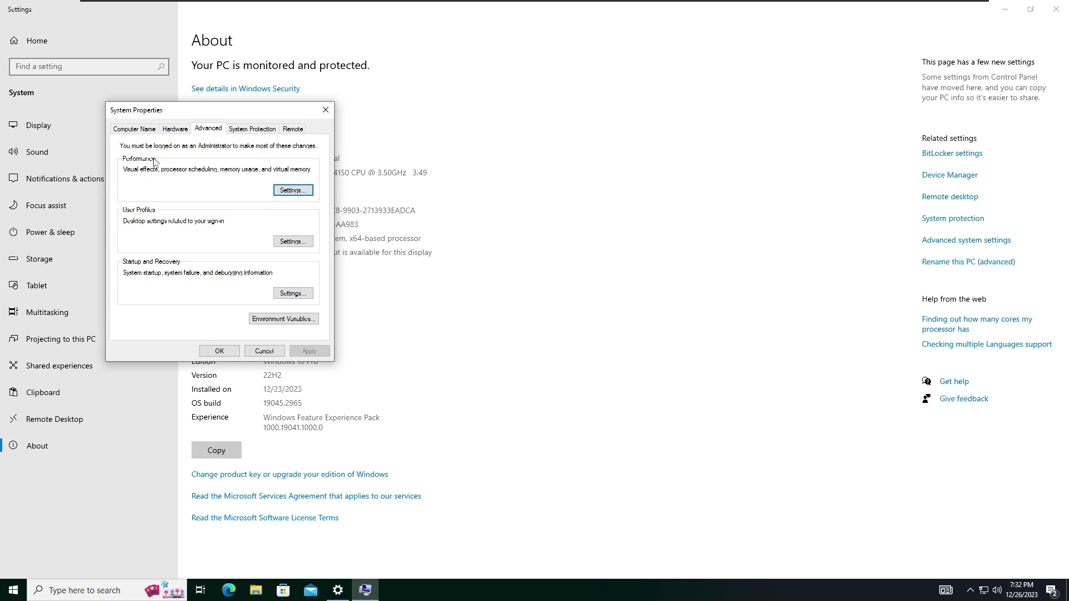
left_click(131, 130)
left_click(286, 267)
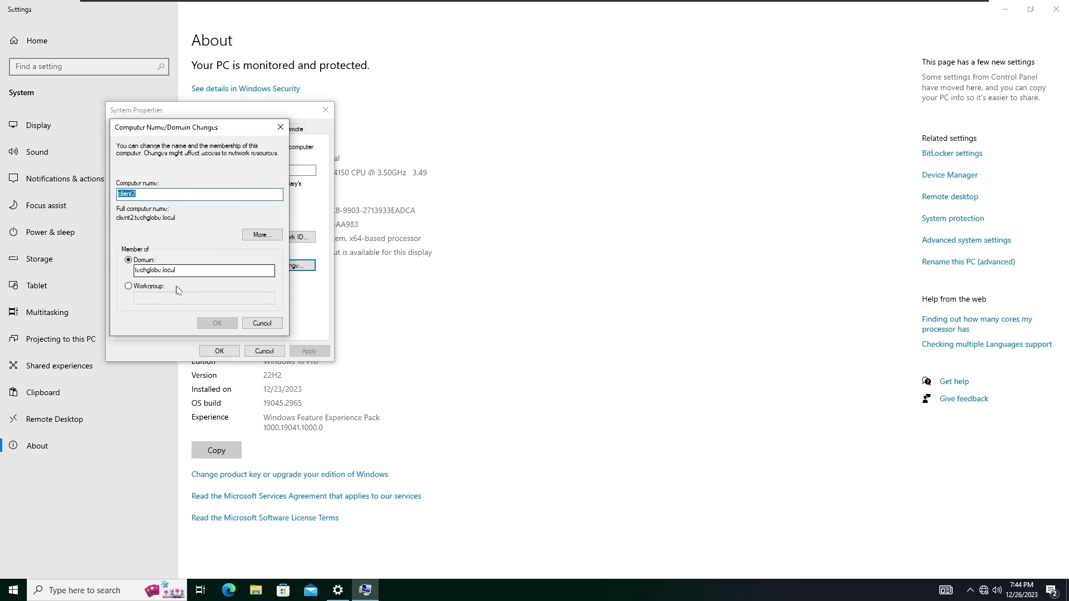
left_click(128, 288)
left_click(147, 298)
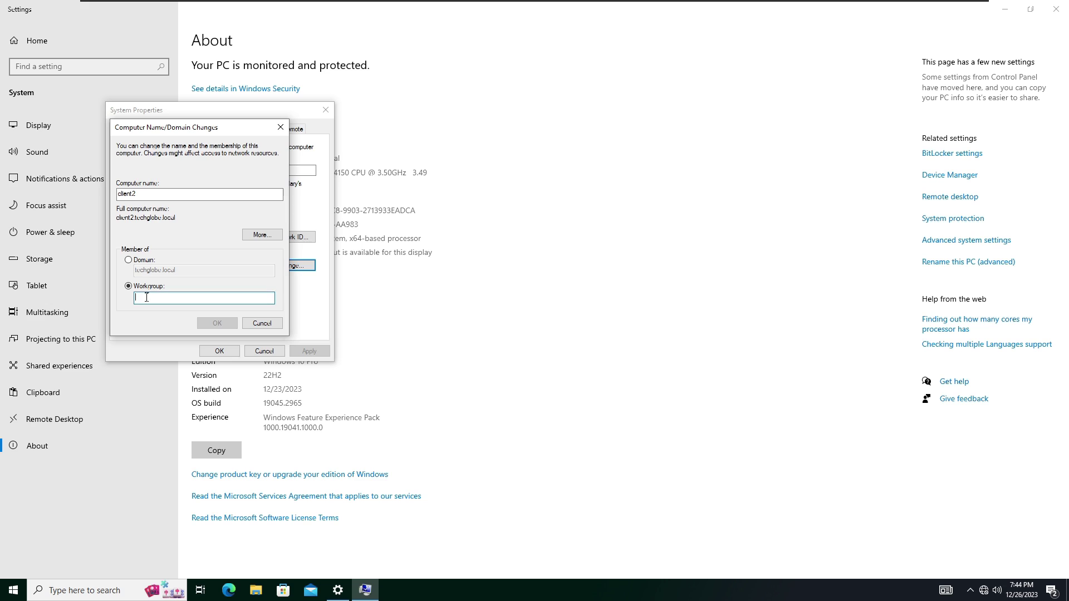
type("WORKGROUP")
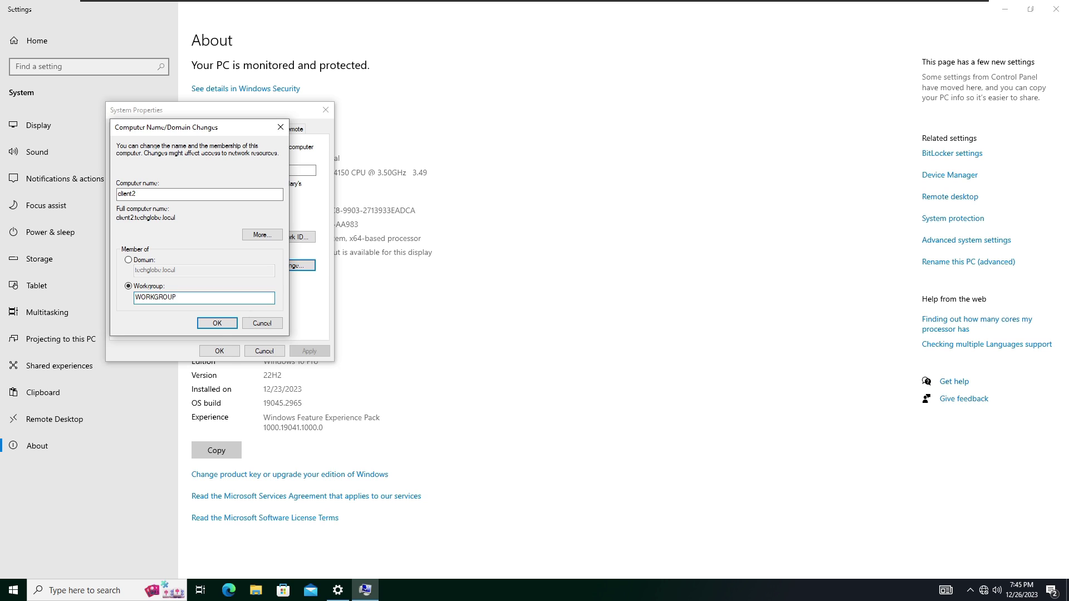
left_click(215, 323)
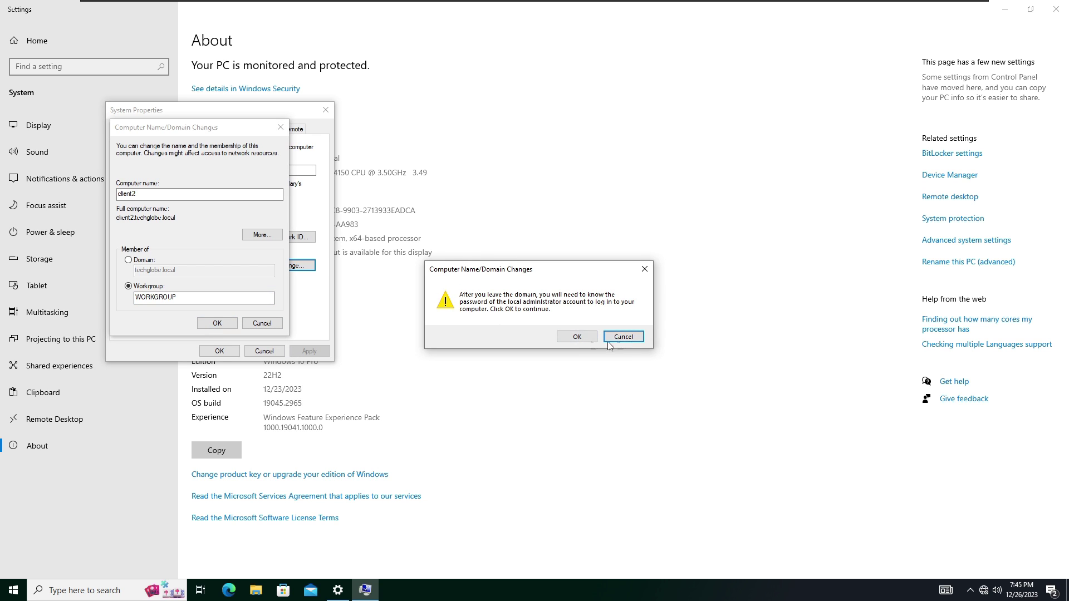
Confirm leaving the domain using the domain administrator account and its password
left_click(578, 337)
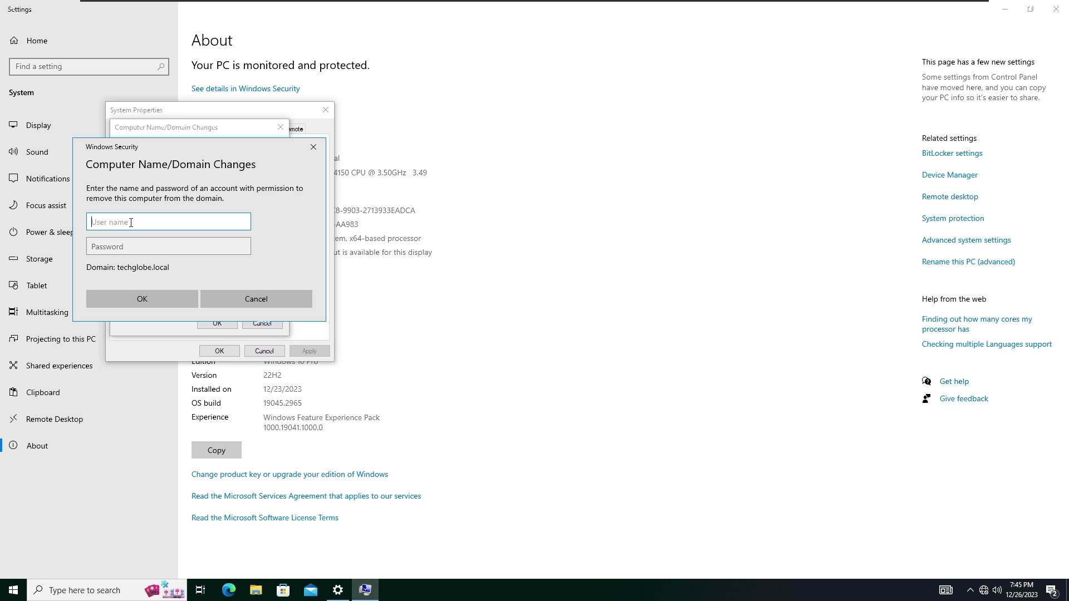
type("administrator")
key("Tab")
type("Password1")
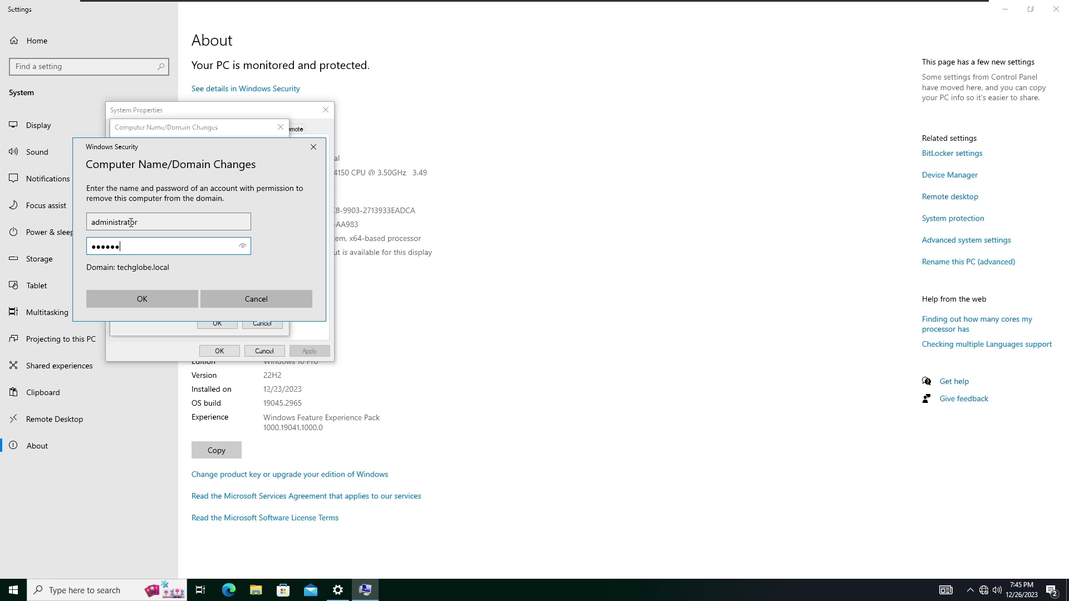
key("Return")
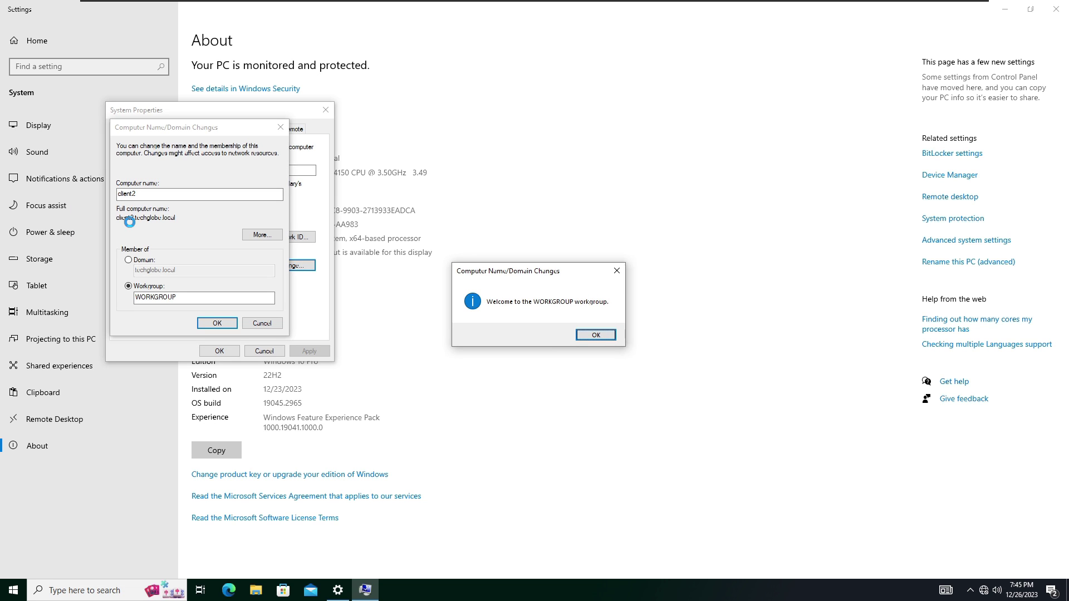
Acknowledge the WORKGROUP welcome and restart notices, close System Properties, and restart now
left_click_drag(536, 274, 504, 285)
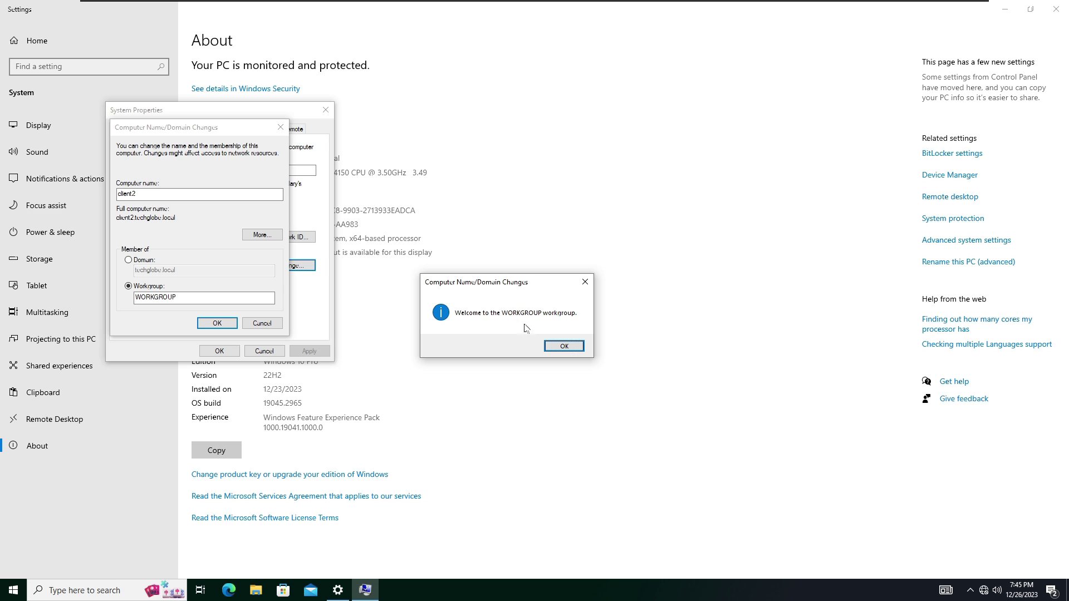
left_click(563, 347)
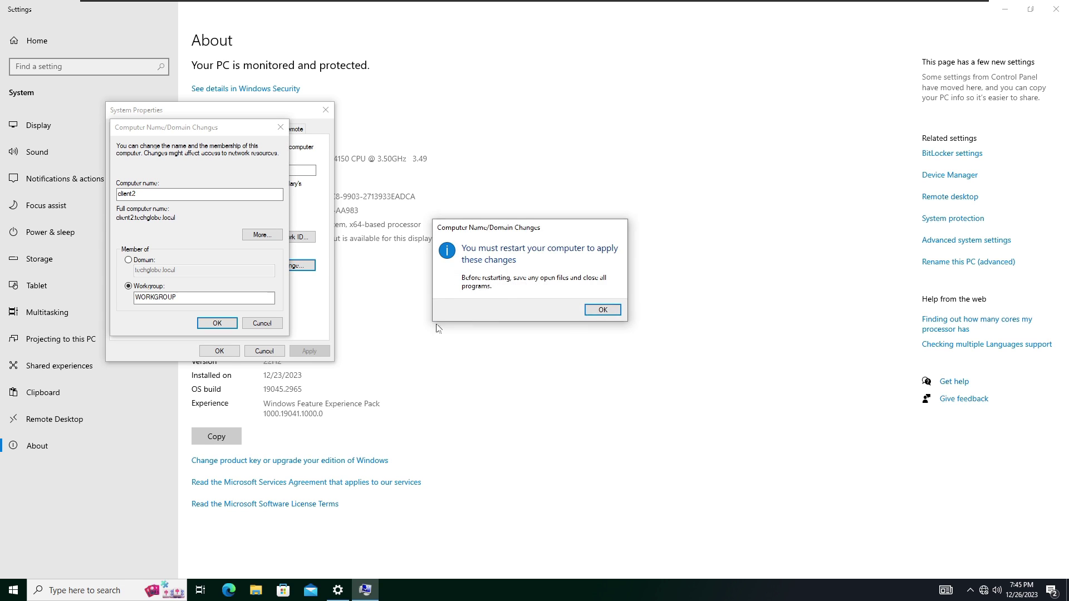
left_click(602, 311)
left_click(220, 351)
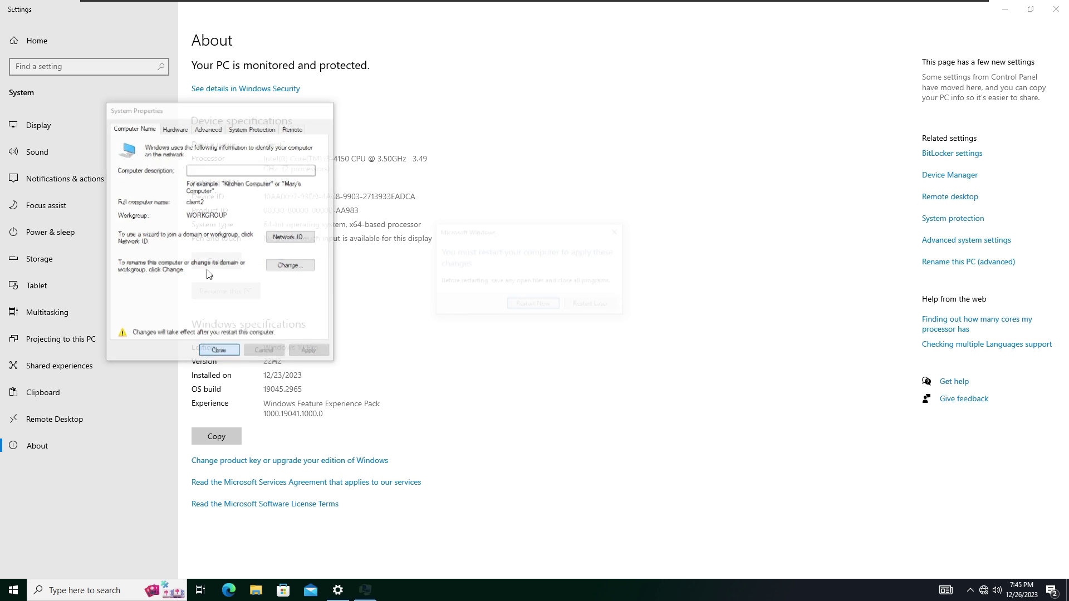
left_click(531, 305)
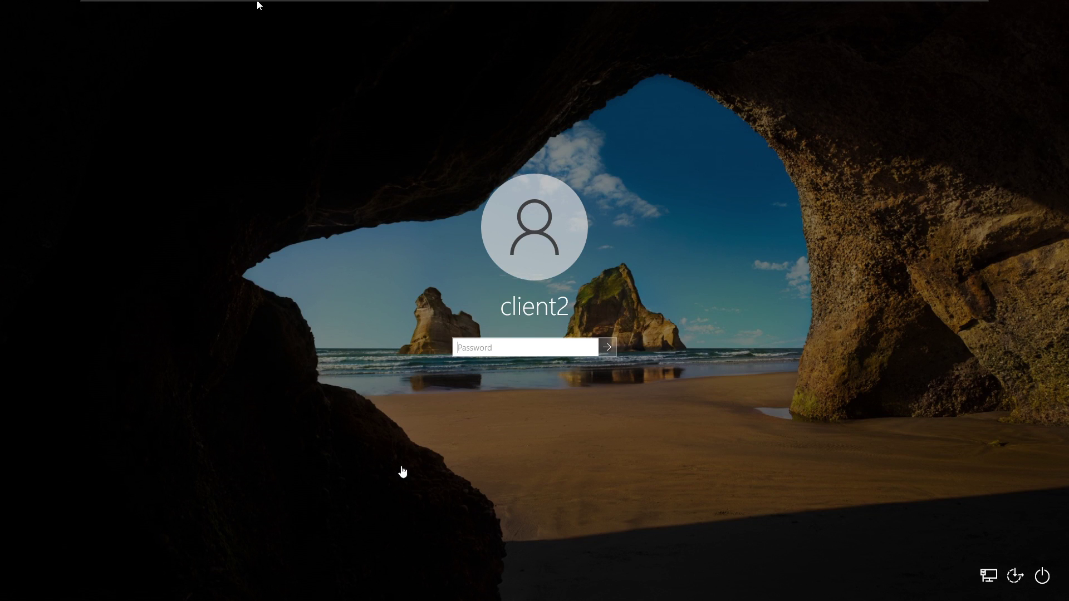
Sign back in to client2 with its password and open About, now showing device name client2
left_click(529, 340)
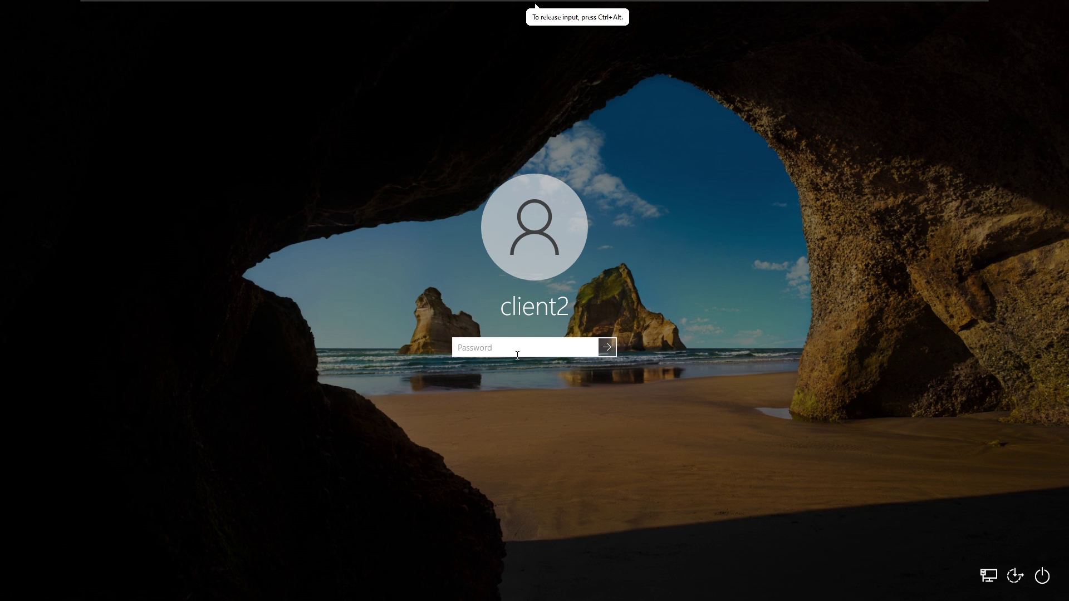
type("*******")
key("Return")
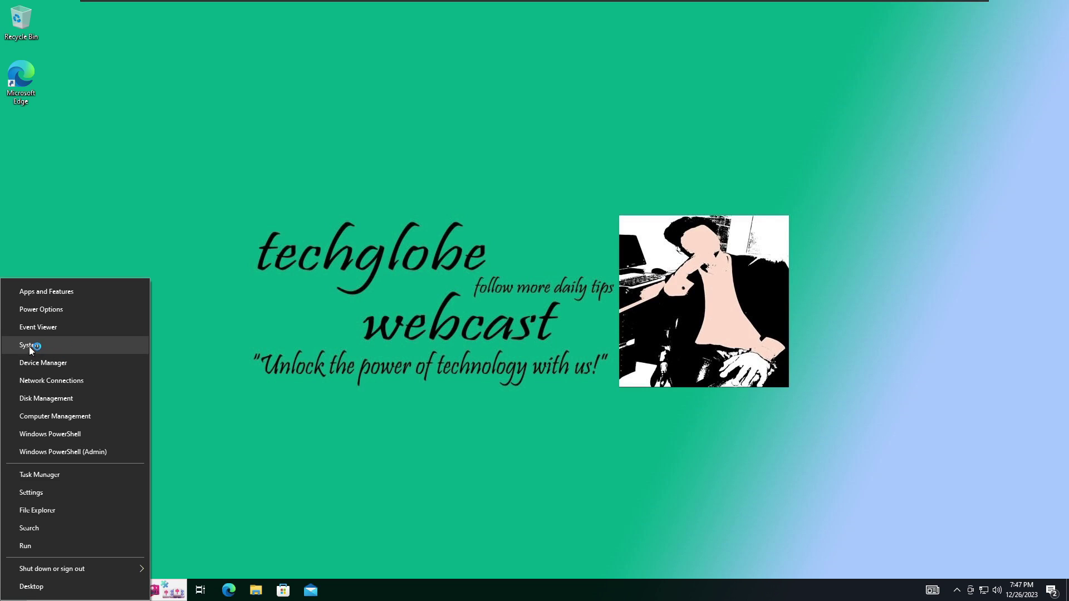
left_click(38, 346)
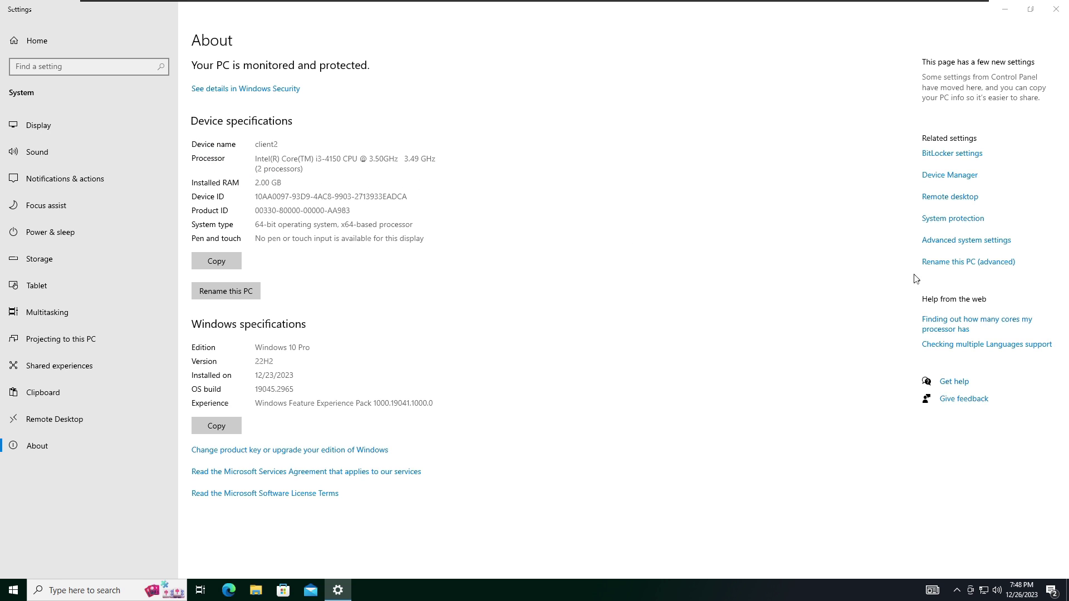
In System Properties, change client2's membership to the techworld.com domain
left_click(957, 248)
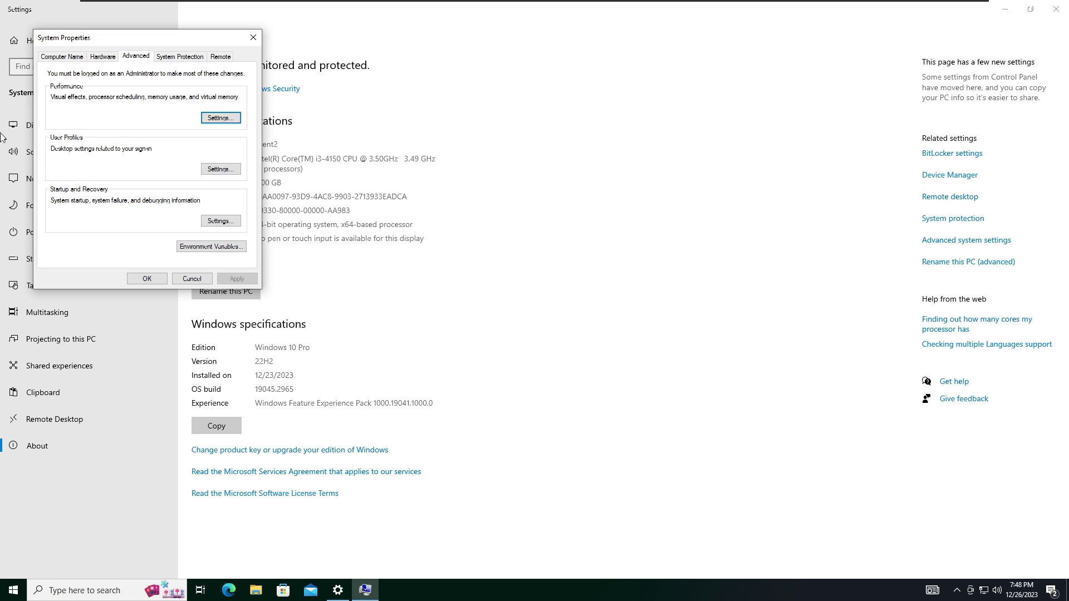
left_click(62, 57)
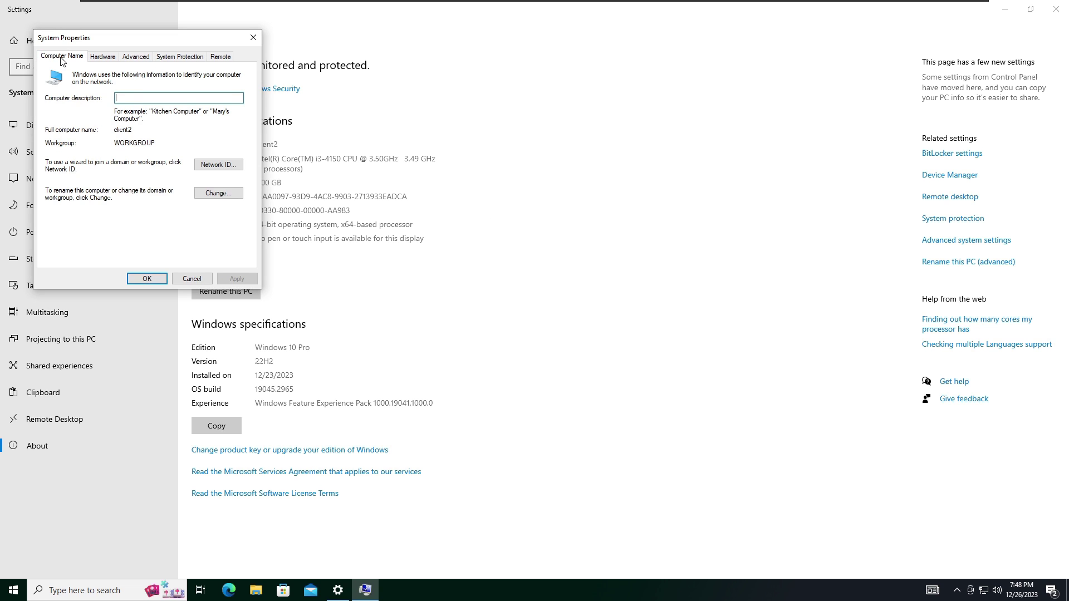
left_click(218, 194)
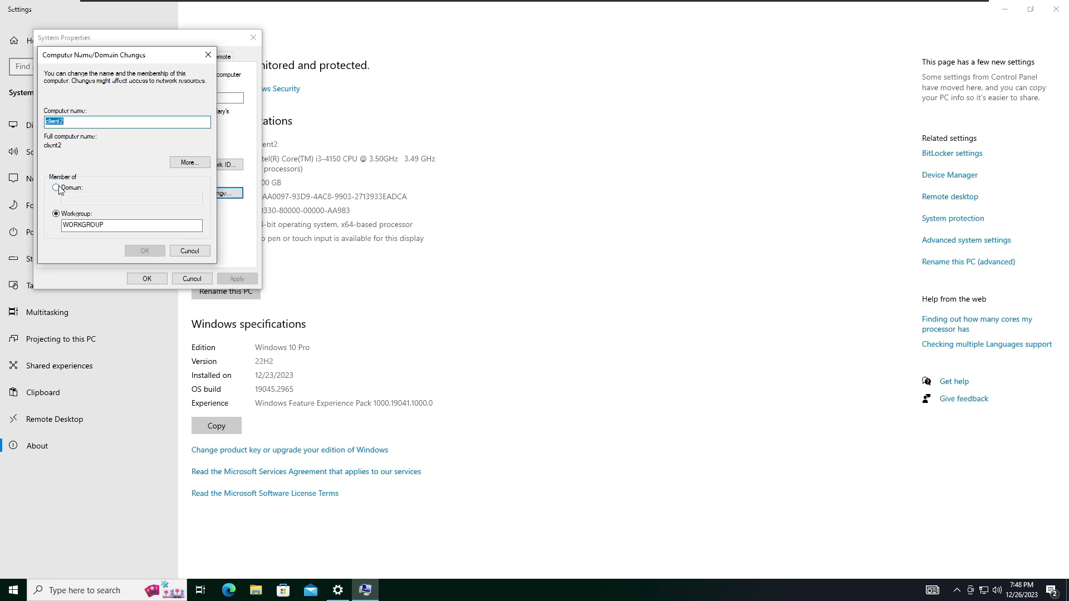
left_click(57, 189)
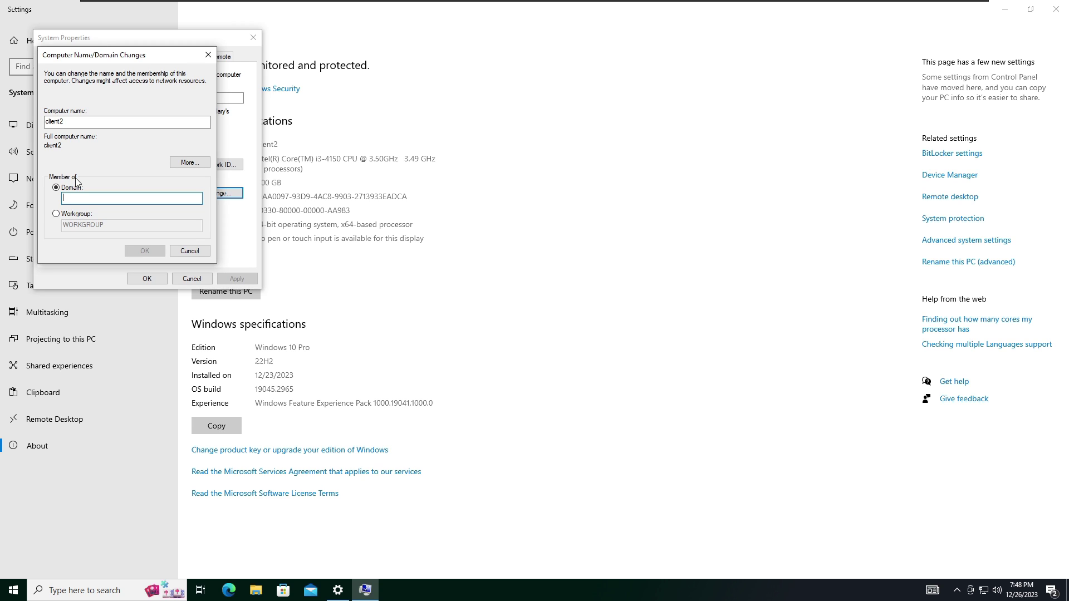
type("techworld.com")
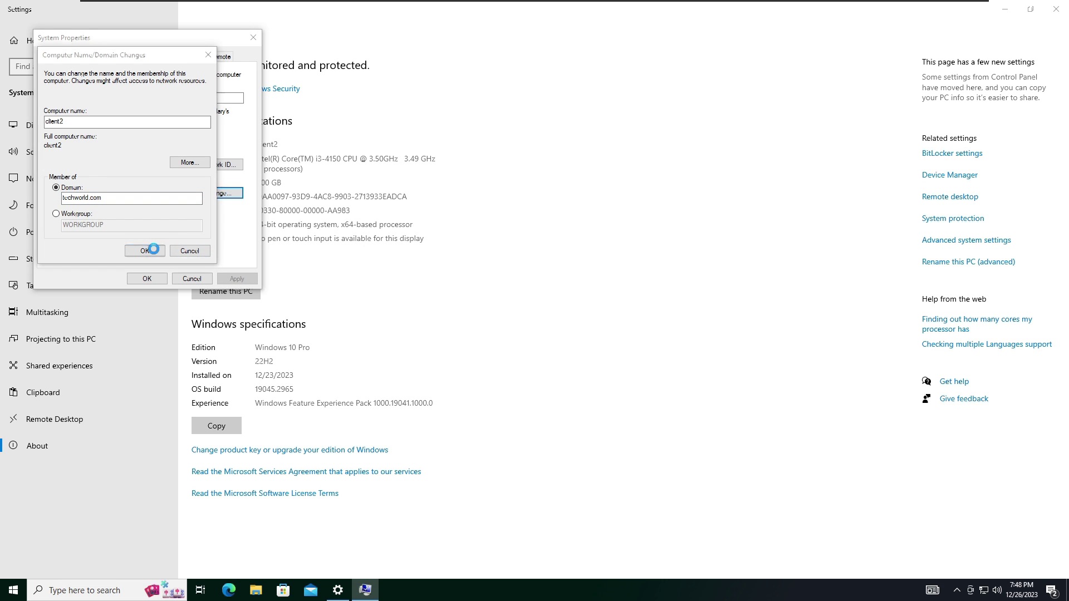
left_click(146, 251)
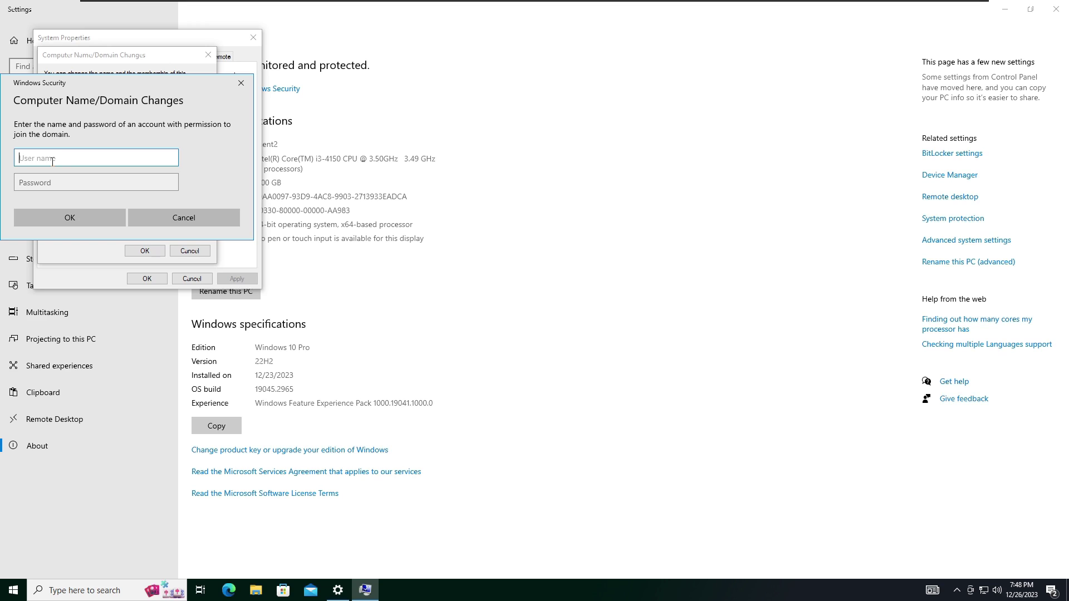
Authenticate with the administrator account and password, acknowledge the welcome and restart notices, and close System Properties
type("administrator")
key("Tab")
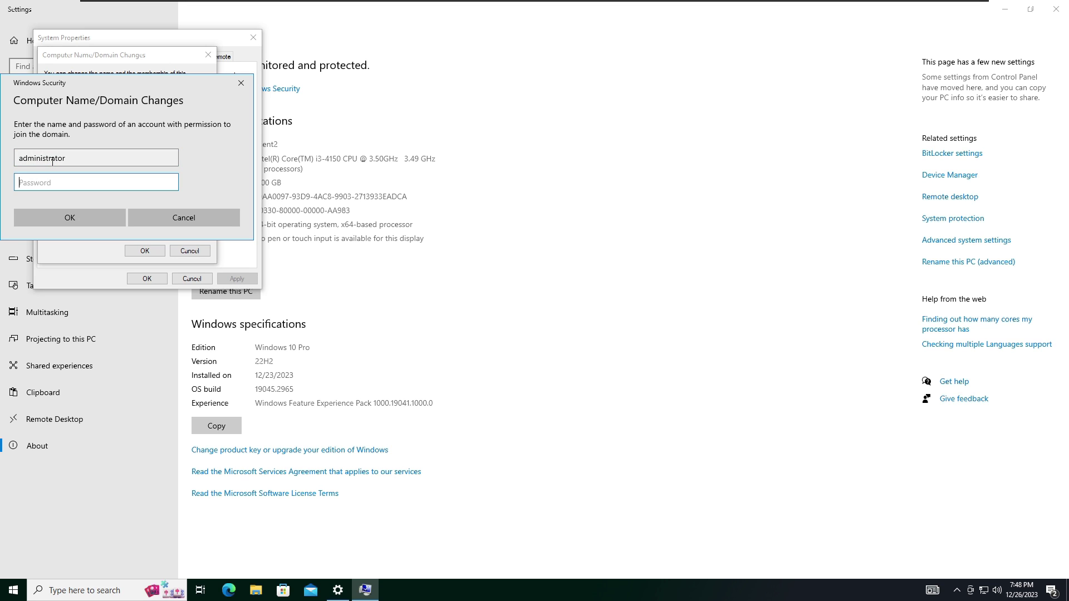
type("•••••••••••")
left_click(71, 218)
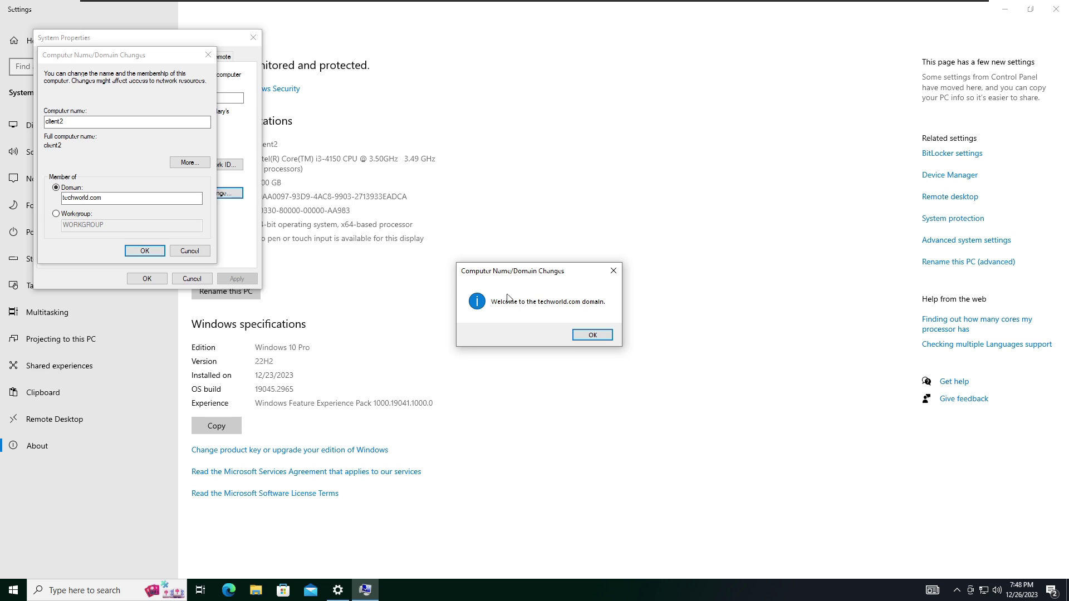
left_click_drag(543, 271, 501, 263)
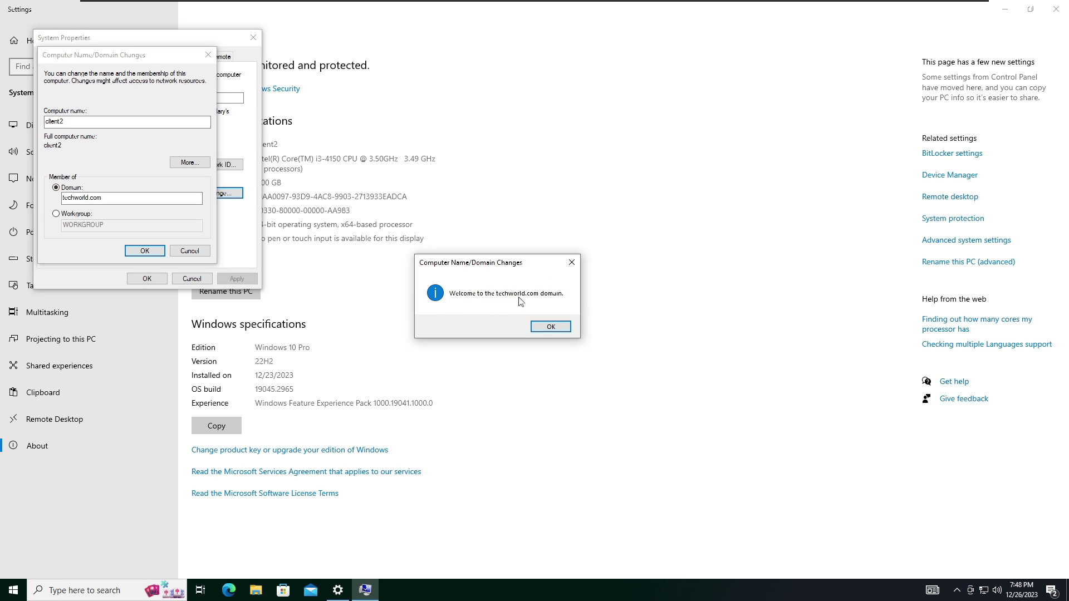
left_click(543, 328)
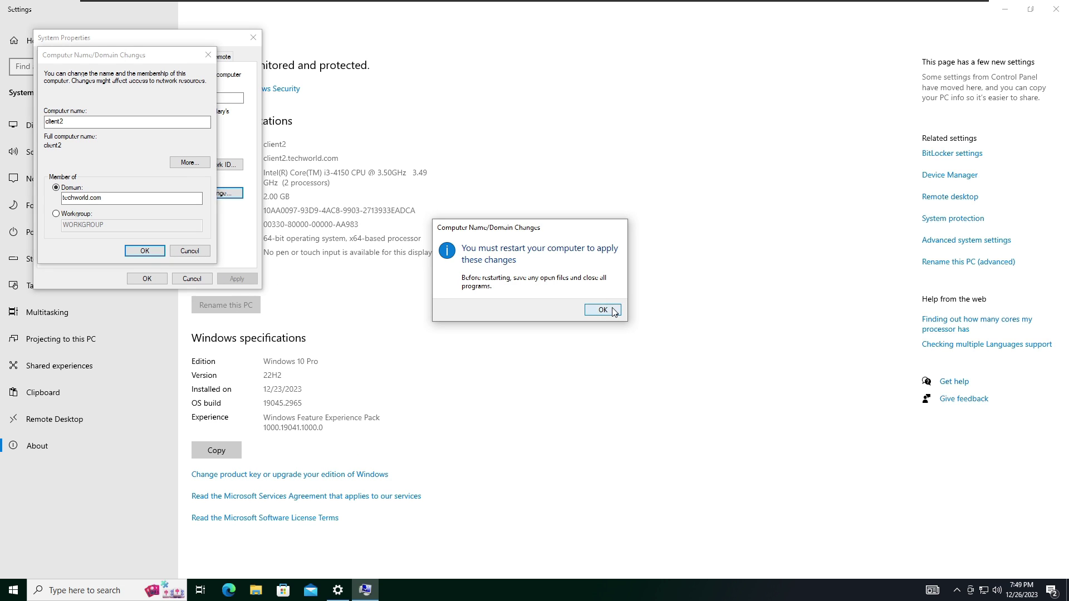
left_click(613, 309)
left_click(143, 277)
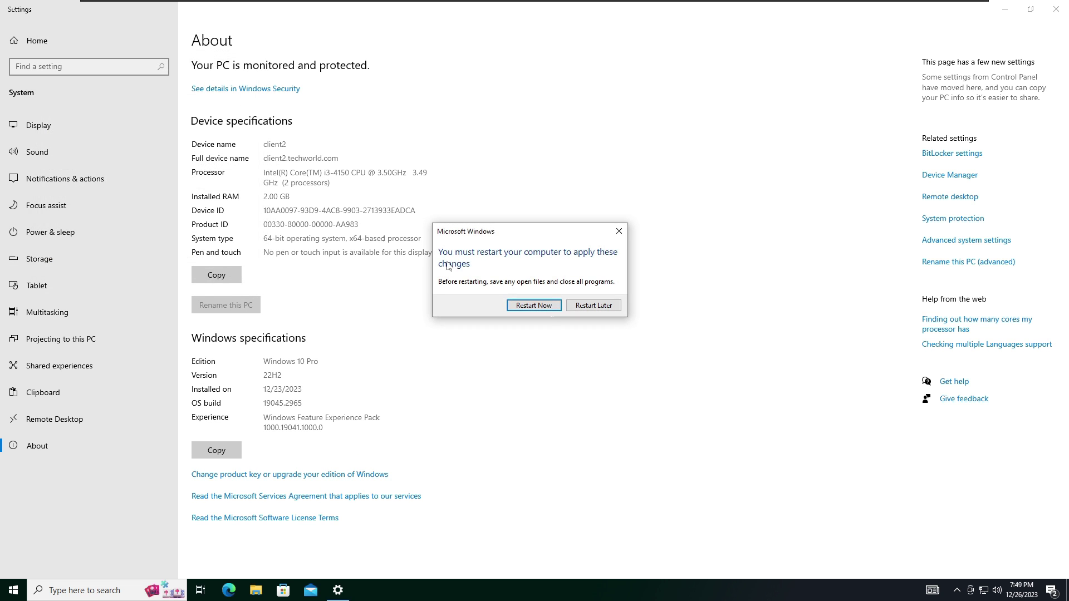
Restart client2 and sign in as Other user with a techworld.com domain account and its password
left_click(534, 306)
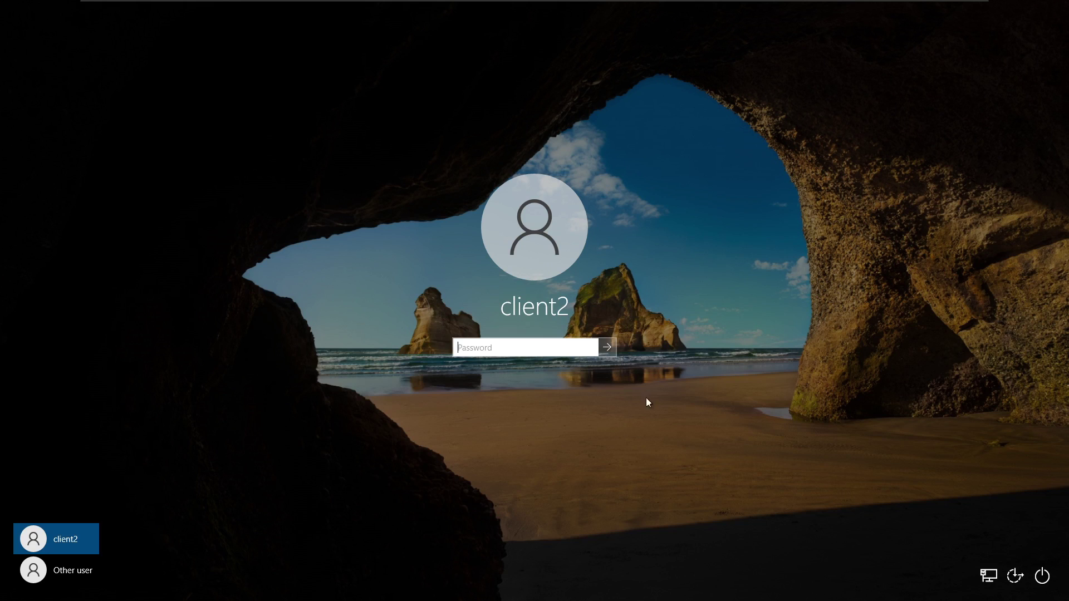
left_click(57, 578)
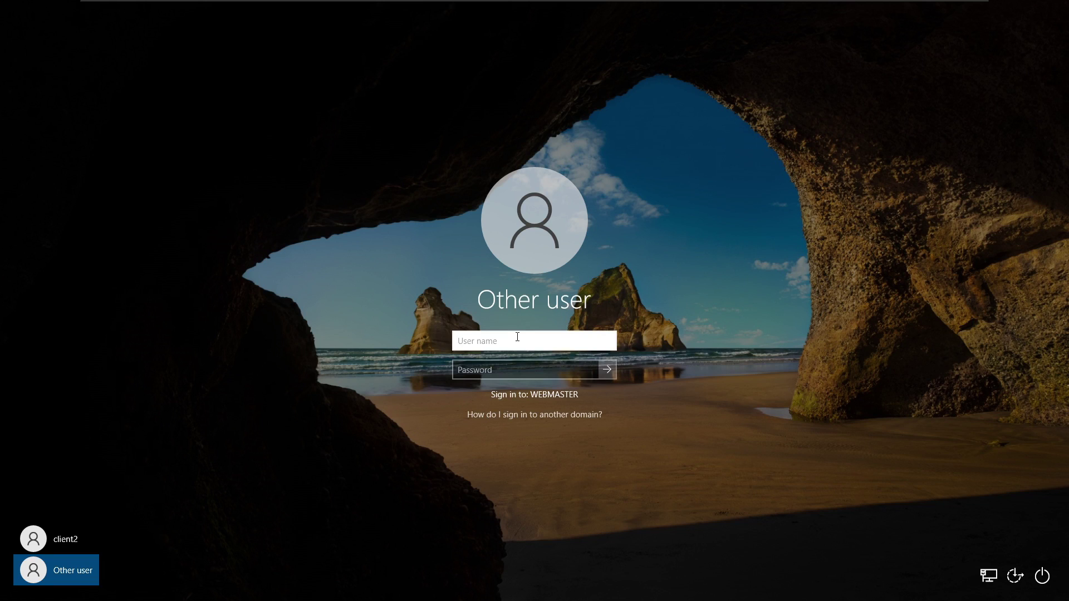
type("techworld.com\\")
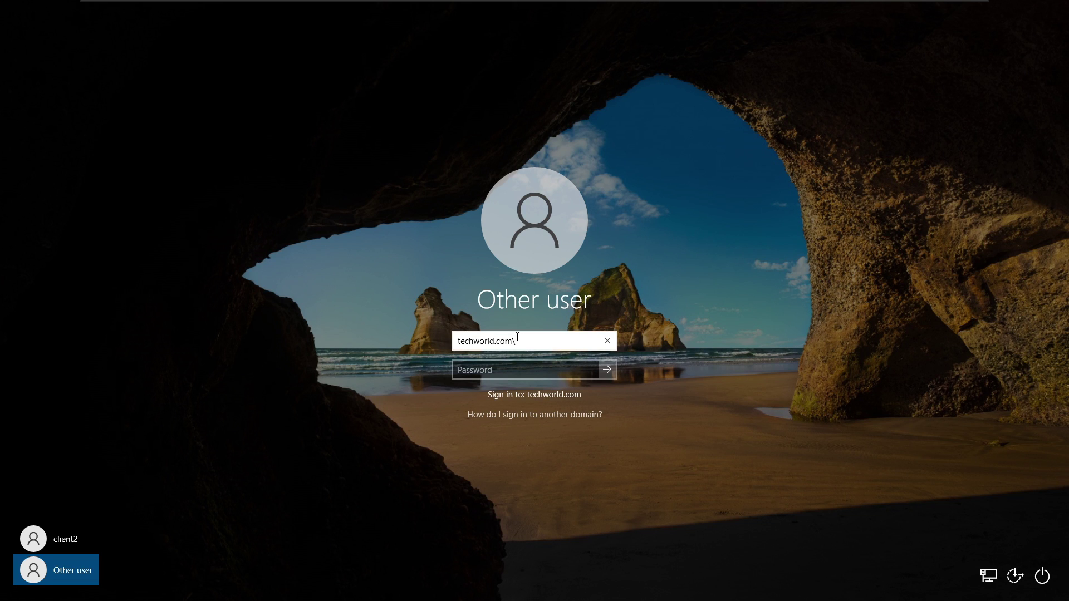
key("Tab")
type("••••••••••••")
key("Return")
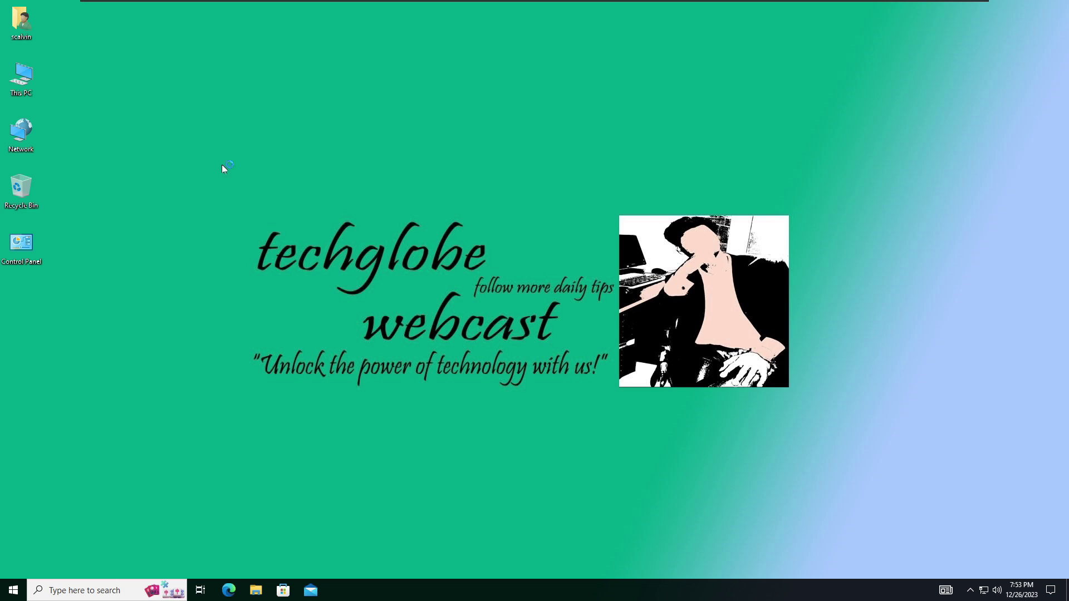
Open This PC's Properties to view the About page with device name client2.techworld.com
right_click(22, 78)
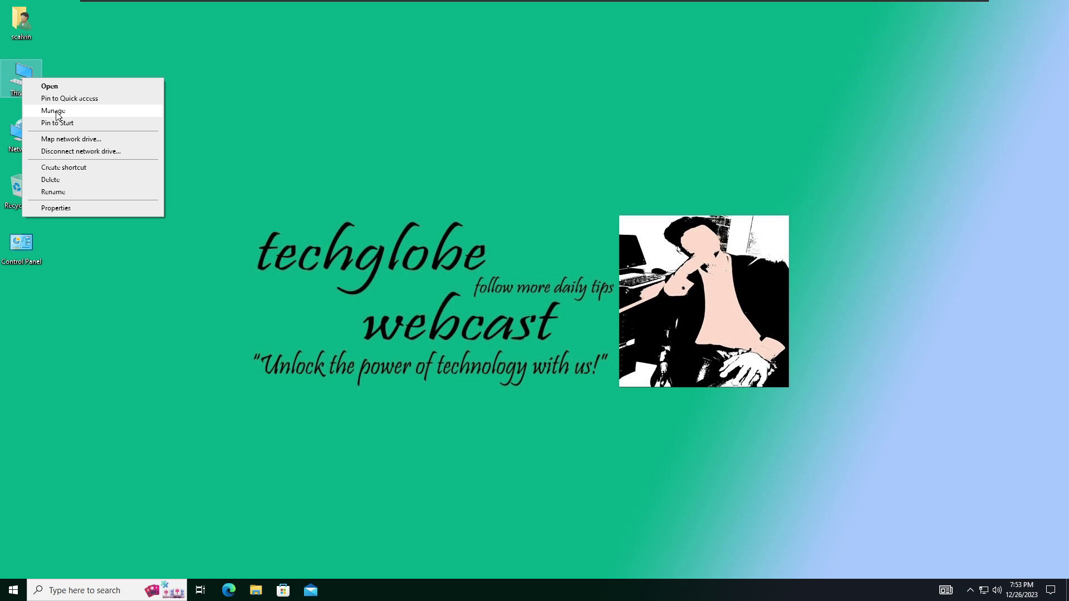
left_click(55, 208)
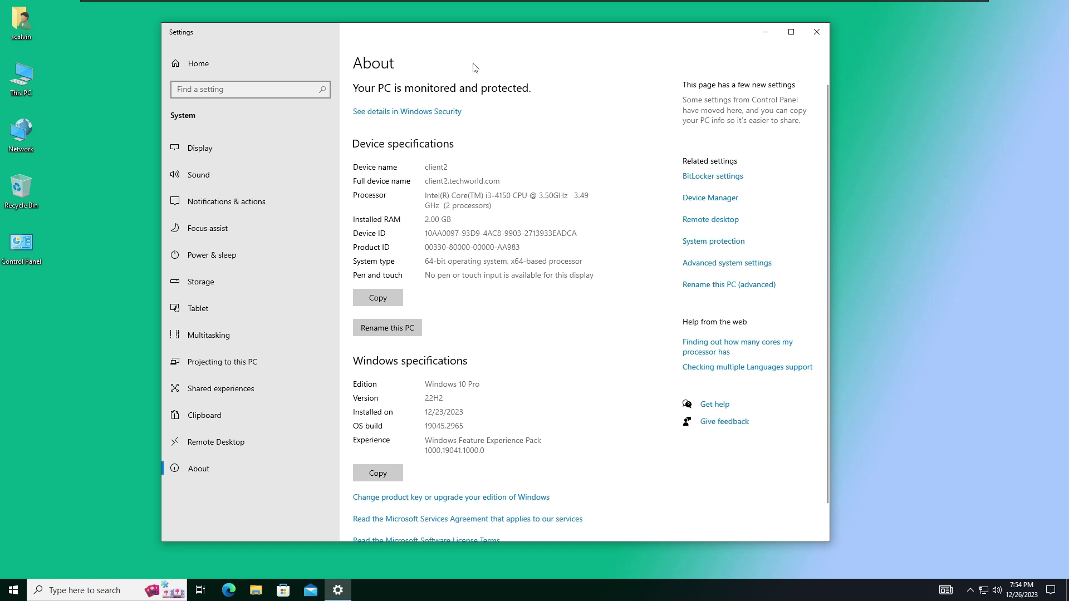
left_click_drag(425, 42, 448, 42)
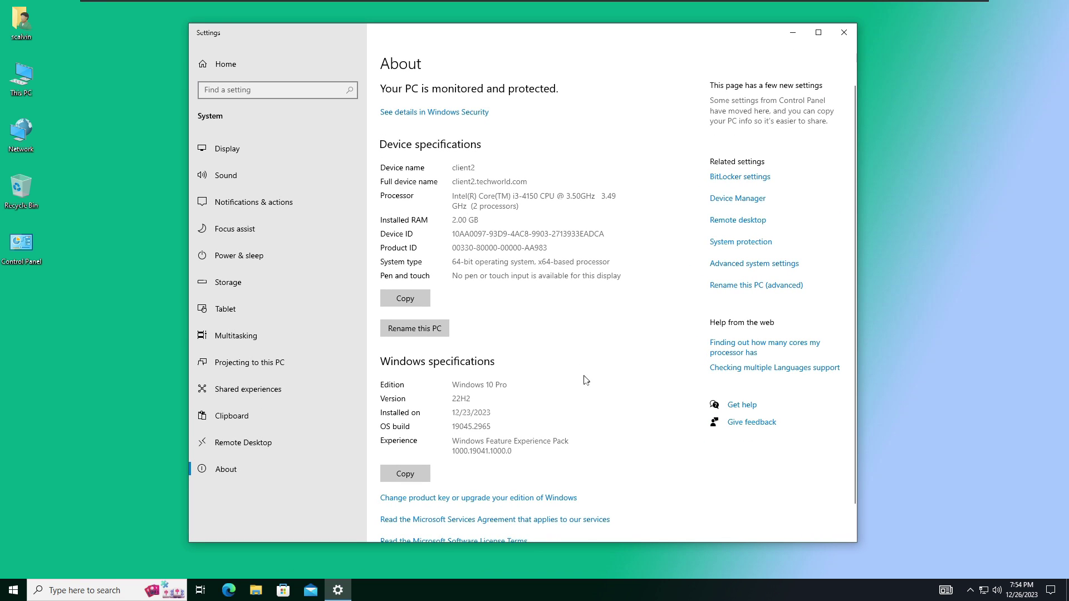
left_click_drag(791, 41, 749, 44)
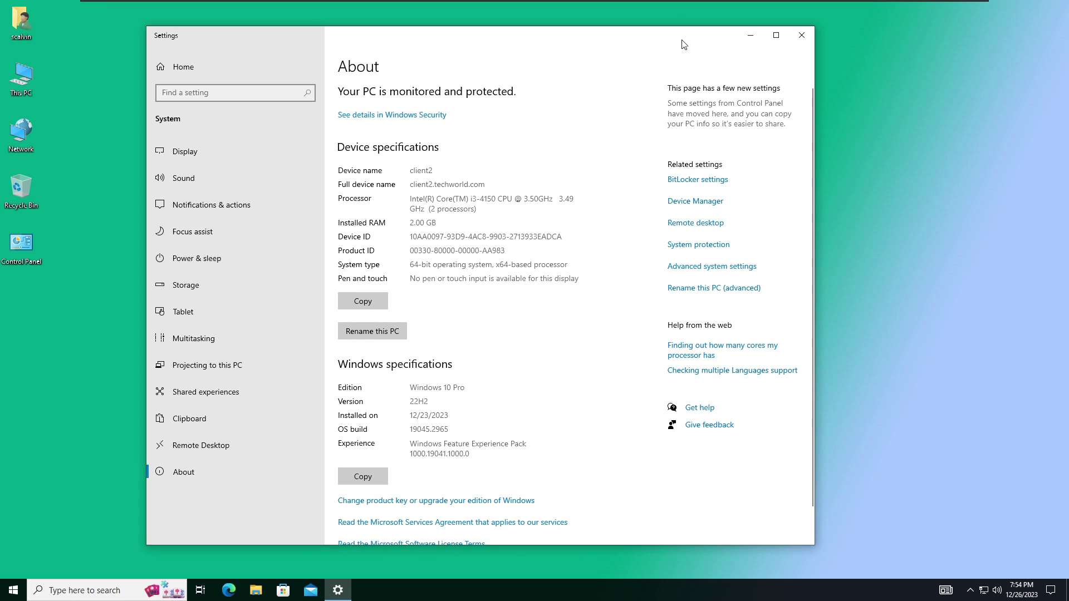
left_click_drag(599, 45, 756, 56)
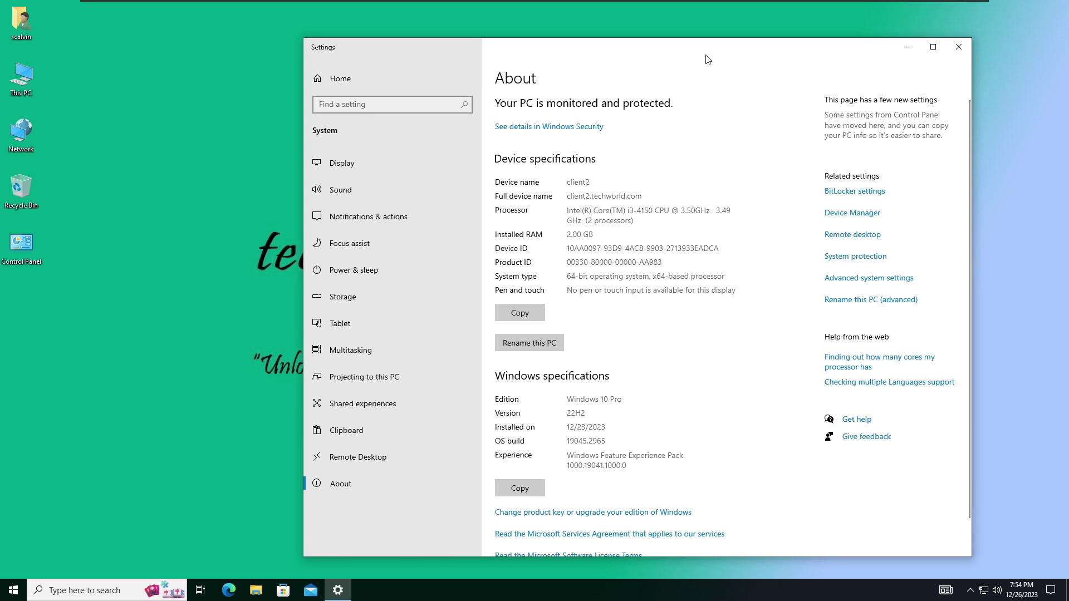